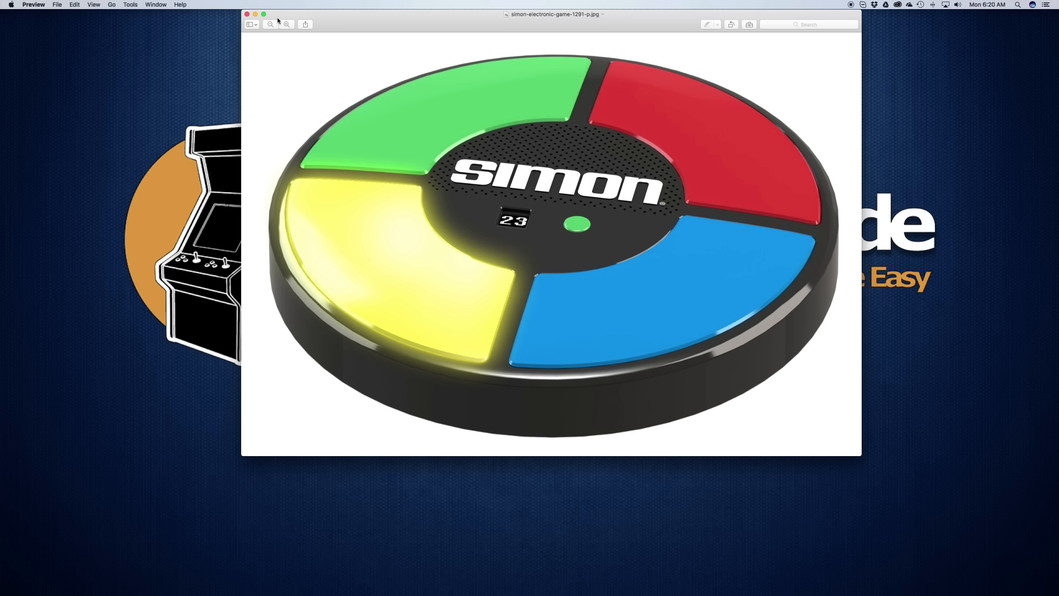
# - Close the reference picture, switch to Unity and create a 3D project named Simple Simon in the Desktop folder
pyautogui.click(247, 15)
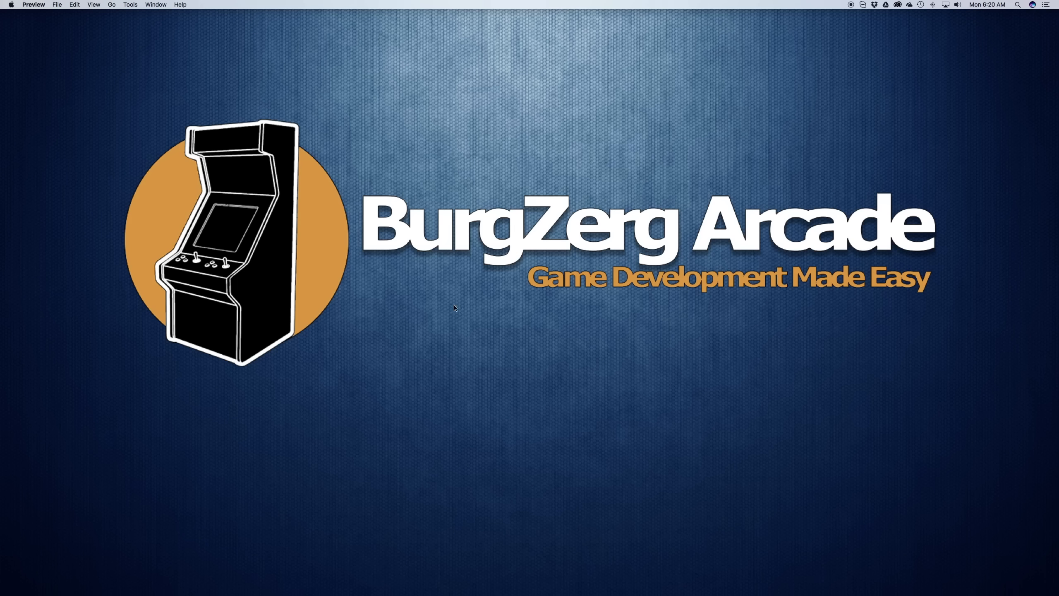
pyautogui.click(450, 579)
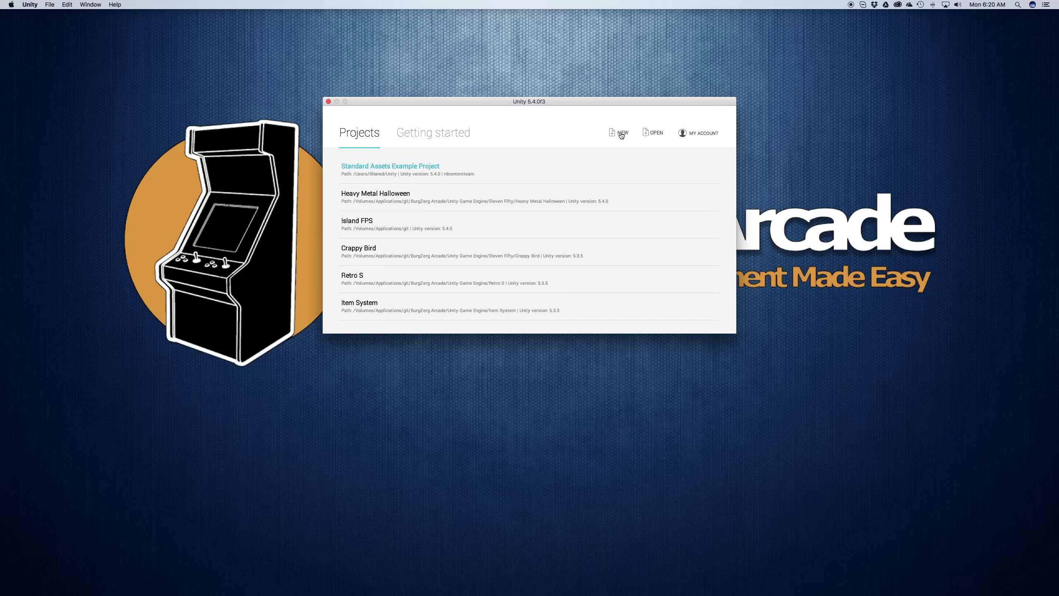
pyautogui.click(621, 136)
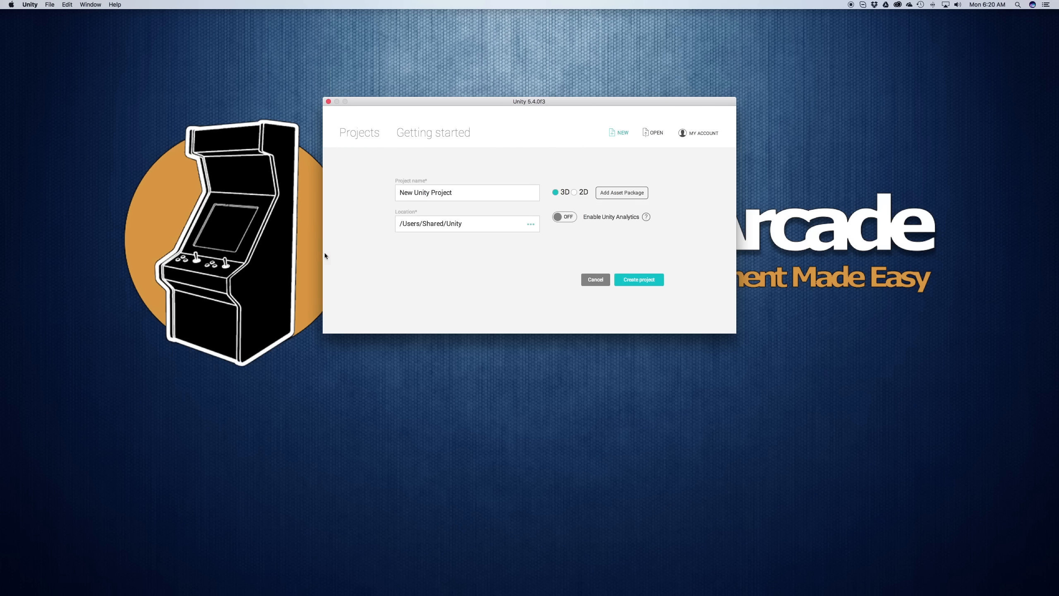
pyautogui.moveTo(487, 187); pyautogui.dragTo(355, 193)
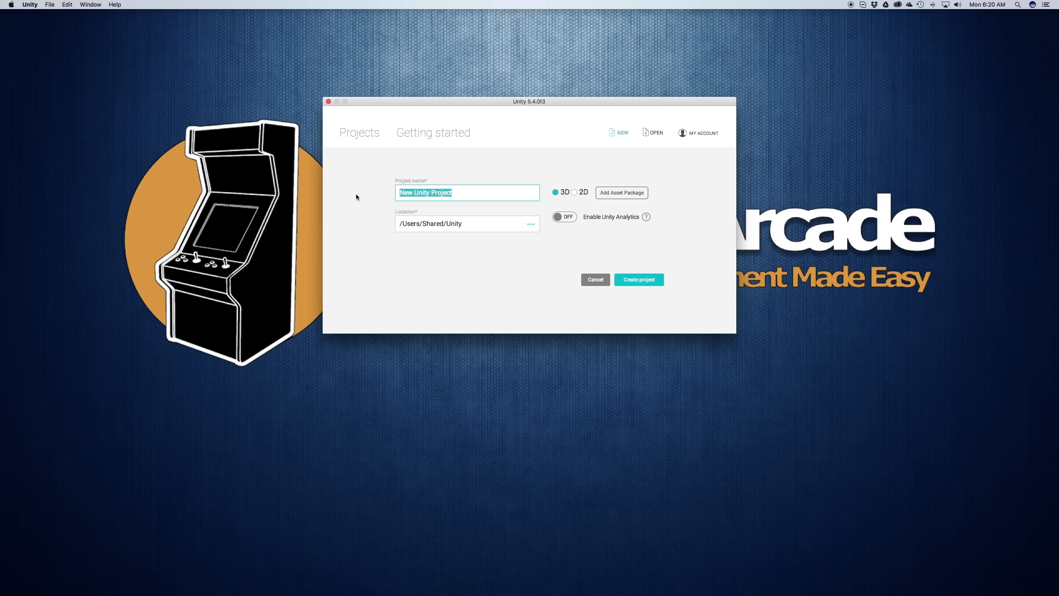
pyautogui.write('Simple Simon')
pyautogui.click(420, 226)
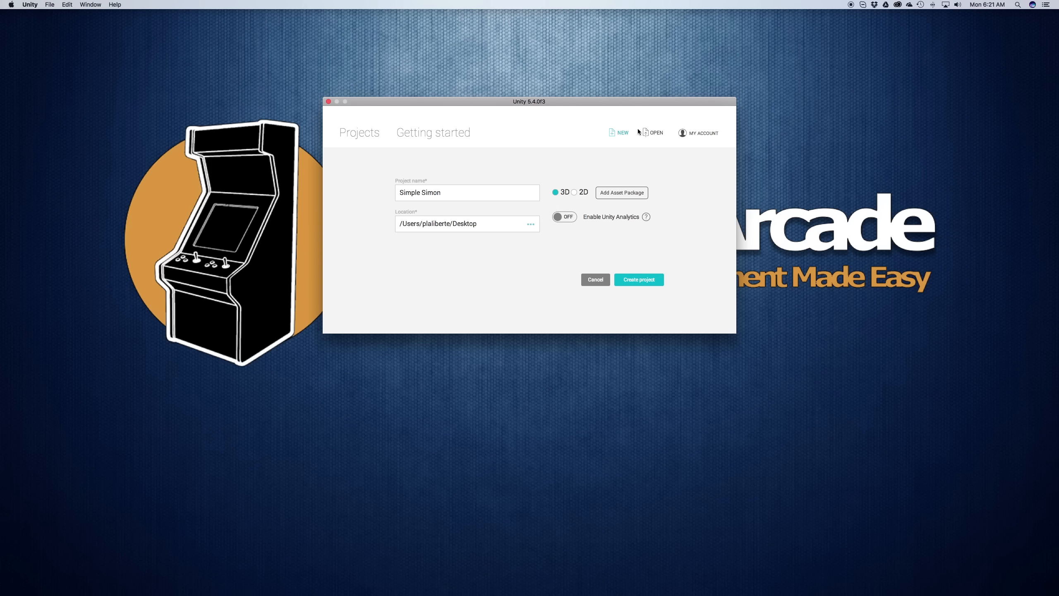
pyautogui.click(649, 285)
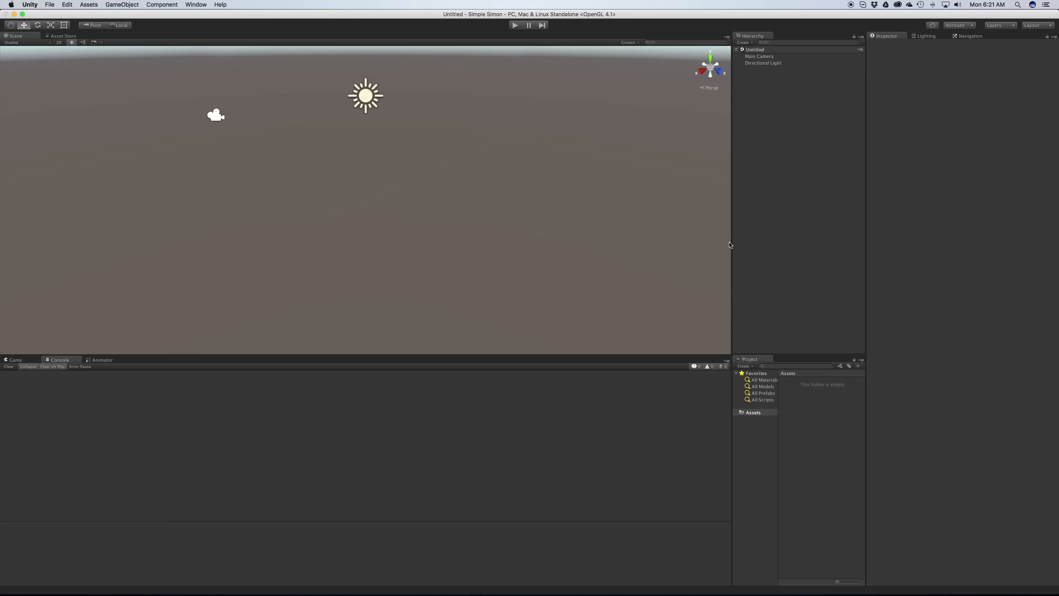
# - Switch to Preview to examine the Simon game's button layout in the reference picture, and return to Unity
pyautogui.press('super+Tab')
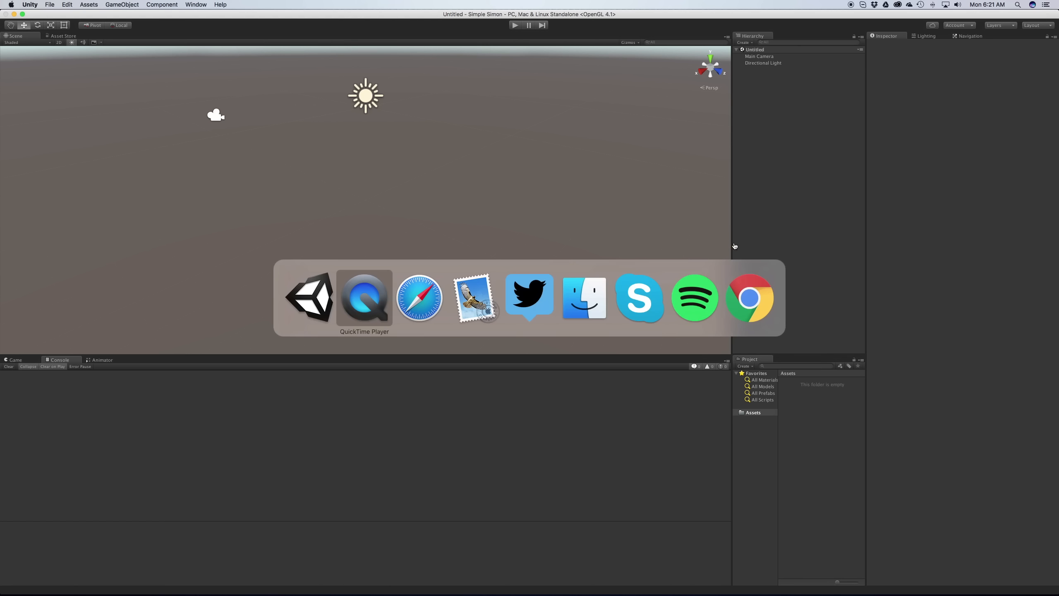
pyautogui.press('super+Tab')
pyautogui.press('super+shift+Tab')
pyautogui.press('super+shift+Tab')
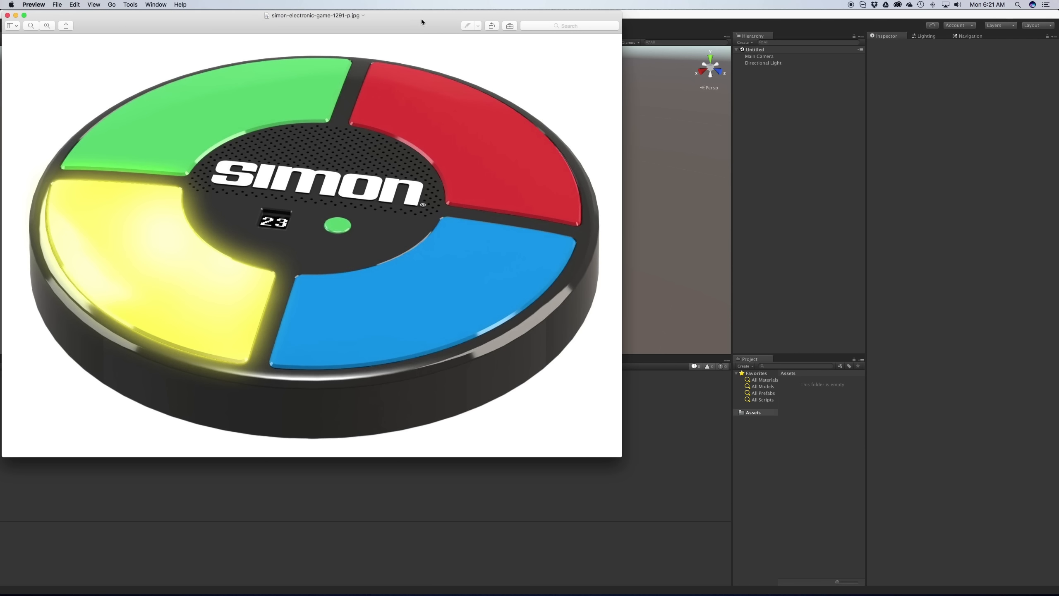
pyautogui.moveTo(421, 18); pyautogui.dragTo(701, 53)
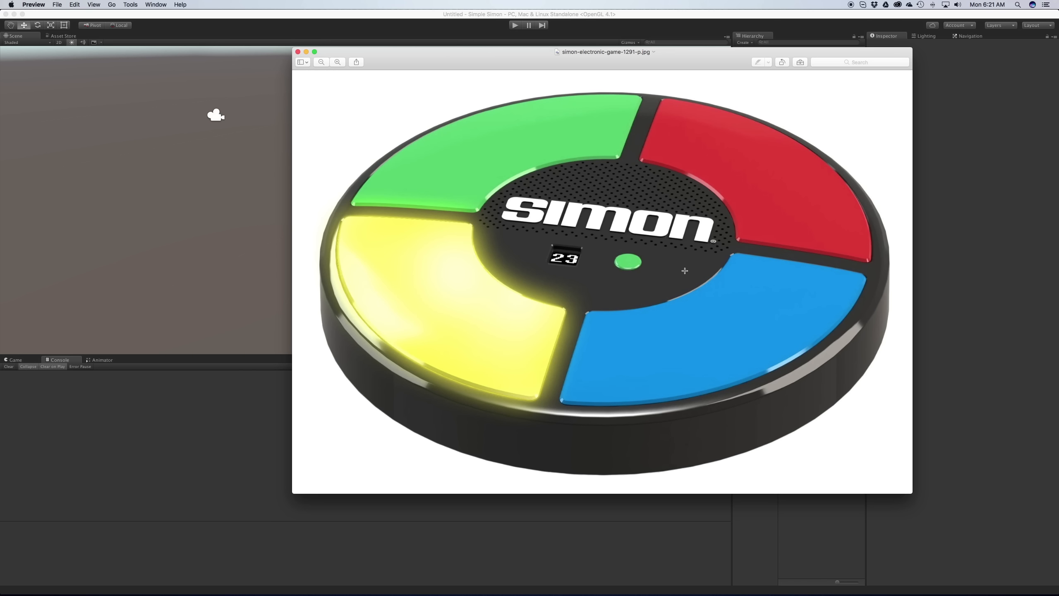
pyautogui.click(973, 131)
# - Add a 3D cube to the empty scene
pyautogui.rightClick(768, 140)
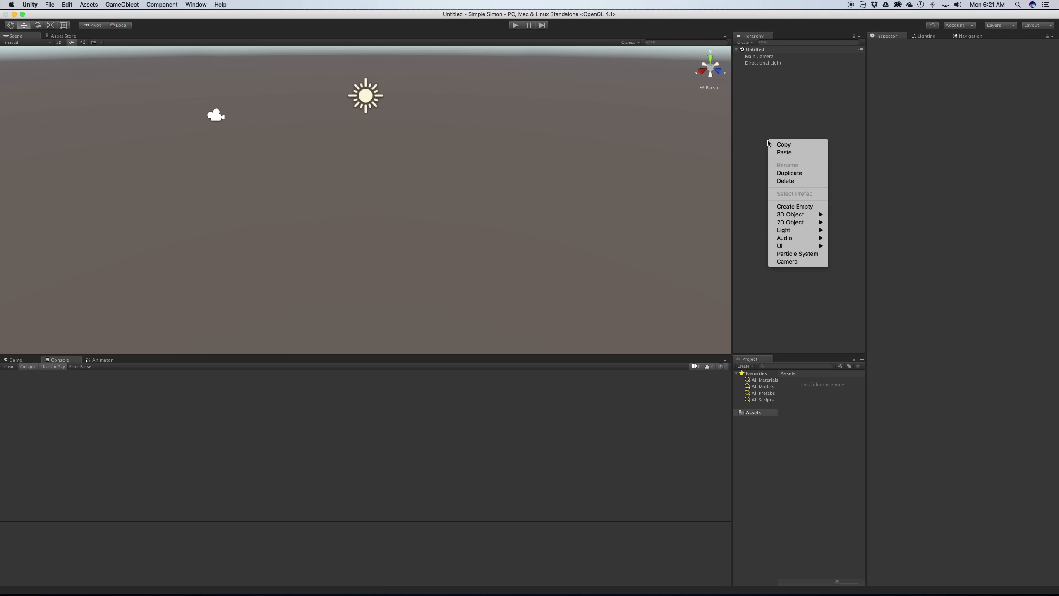
pyautogui.moveTo(789, 216)
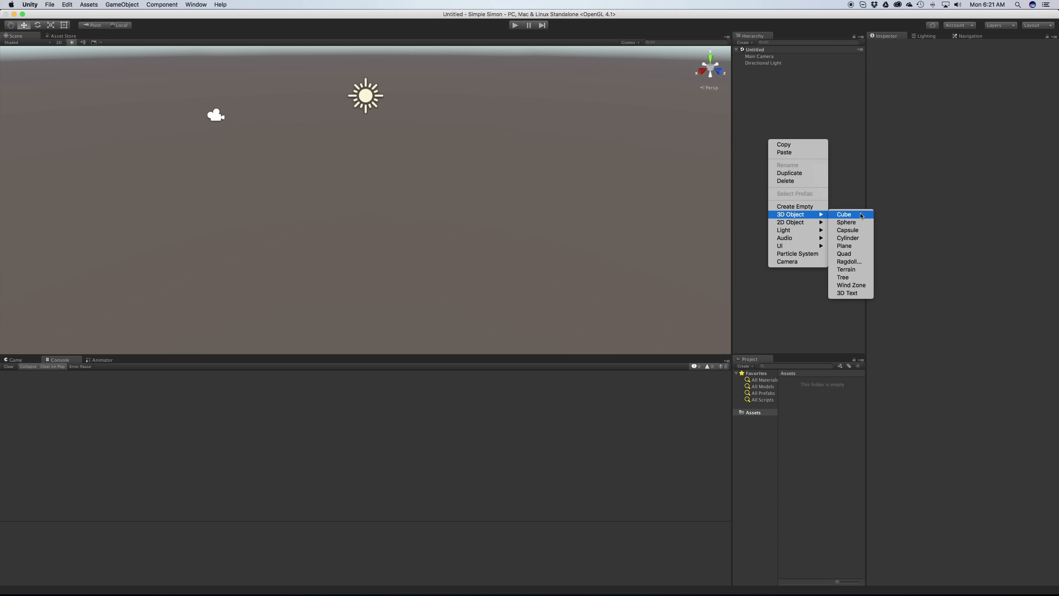
pyautogui.click(845, 214)
pyautogui.click(754, 92)
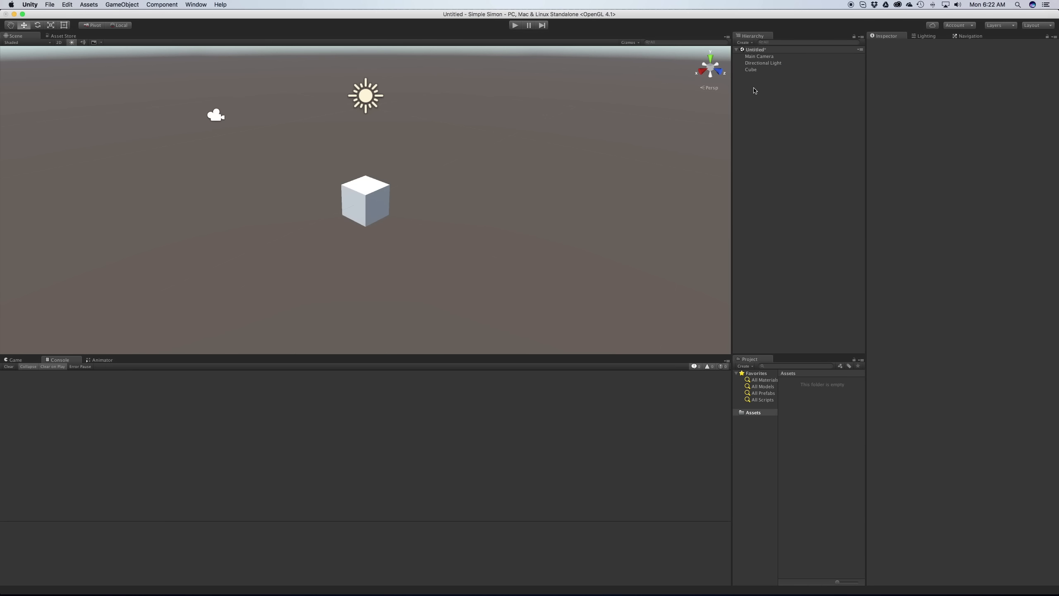
# - Flatten the cube to a scale of X 2, Y 0.1, Z 2 and rename it Base
pyautogui.click(756, 70)
pyautogui.scroll(10, 372, 227)
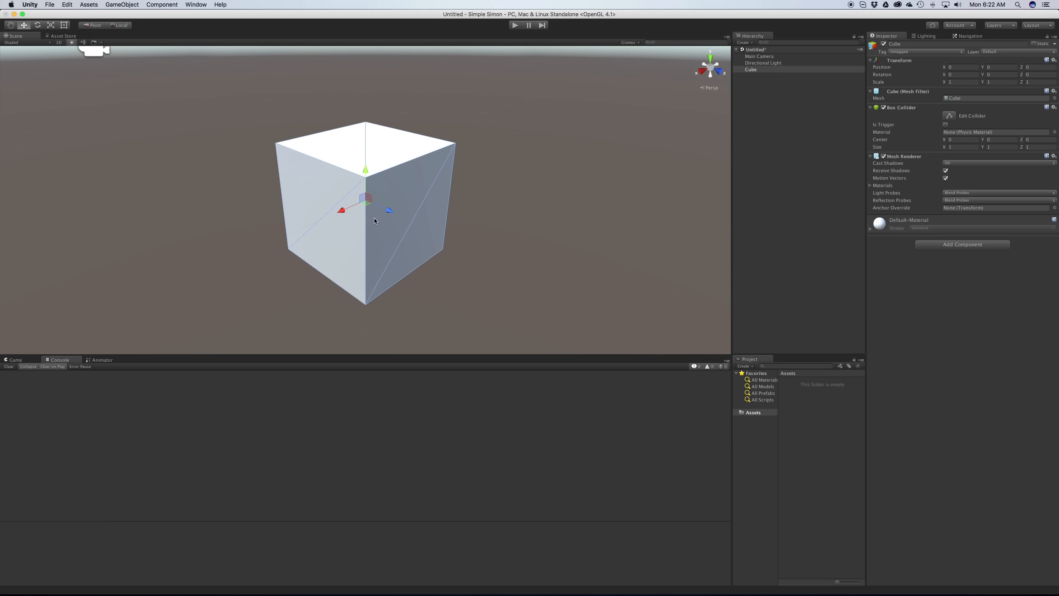
pyautogui.scroll(-6, 383, 212)
pyautogui.scroll(-3, 383, 214)
pyautogui.keyDown('alt'); pyautogui.moveTo(369, 216); pyautogui.dragTo(669, 203); pyautogui.keyUp('alt')
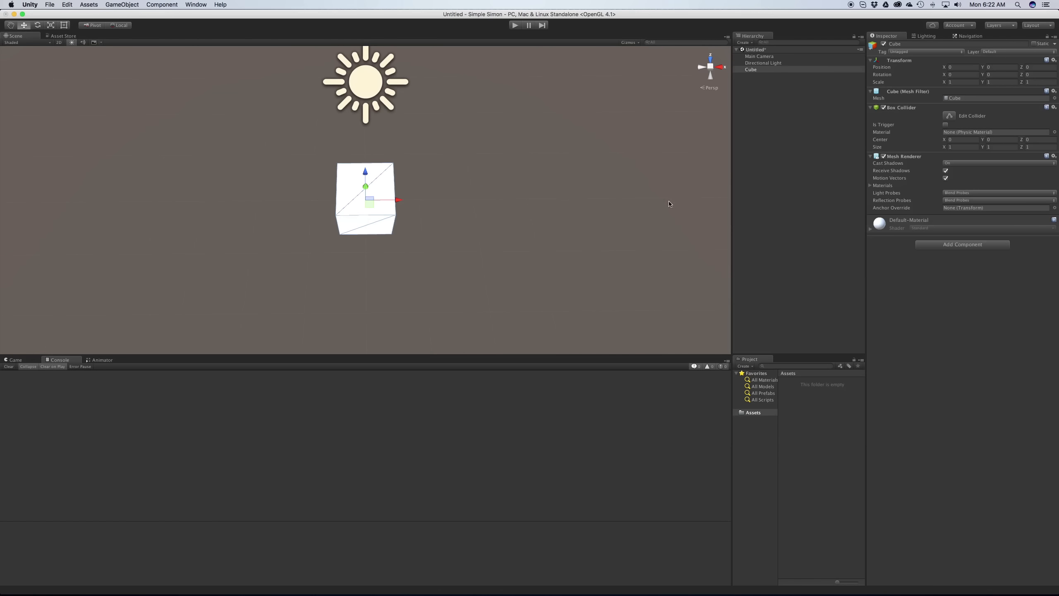
pyautogui.click(956, 82)
pyautogui.write('2')
pyautogui.press('Tab')
pyautogui.press('Tab')
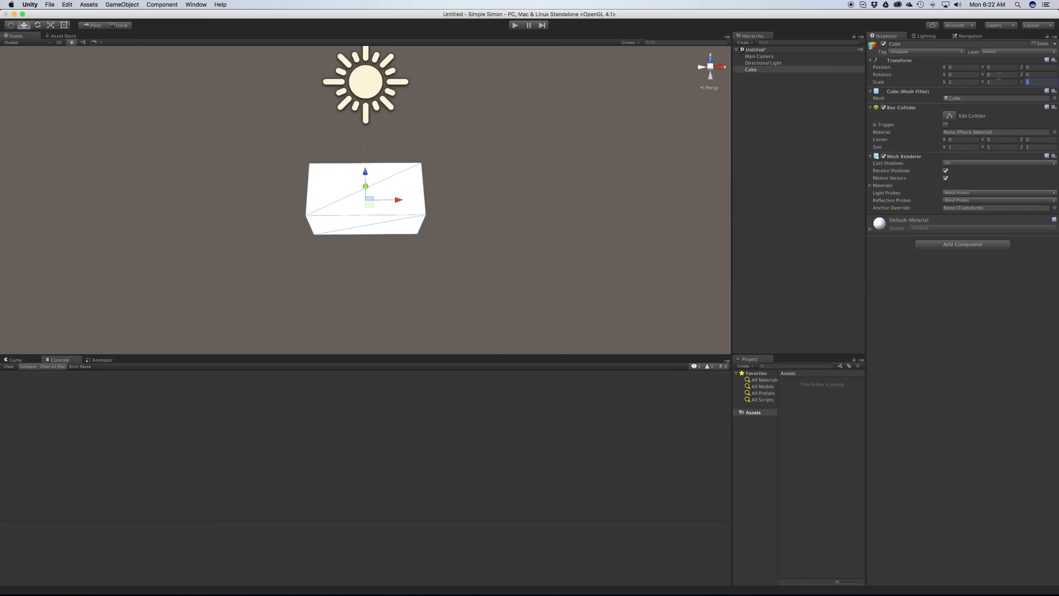
pyautogui.write('2')
pyautogui.hotkey('shift', 'Tab')
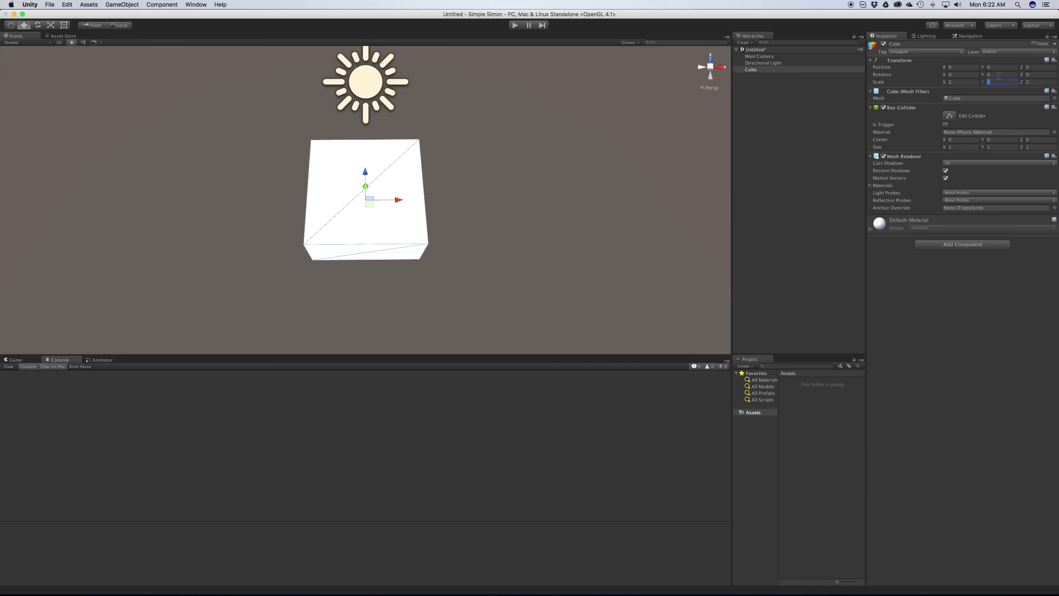
pyautogui.write('.1')
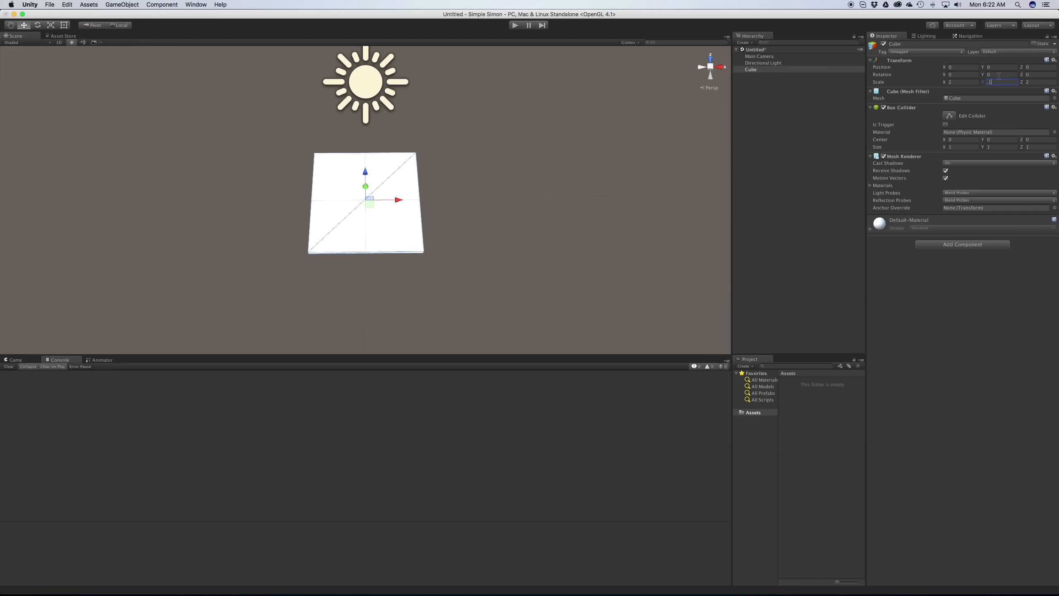
pyautogui.click(922, 44)
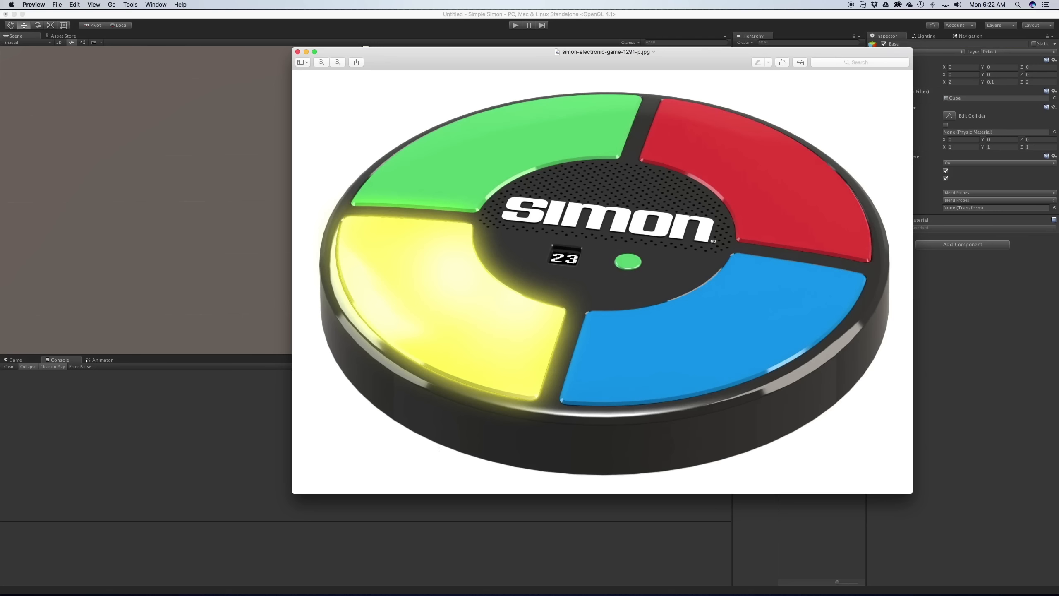
pyautogui.press('super+Tab')
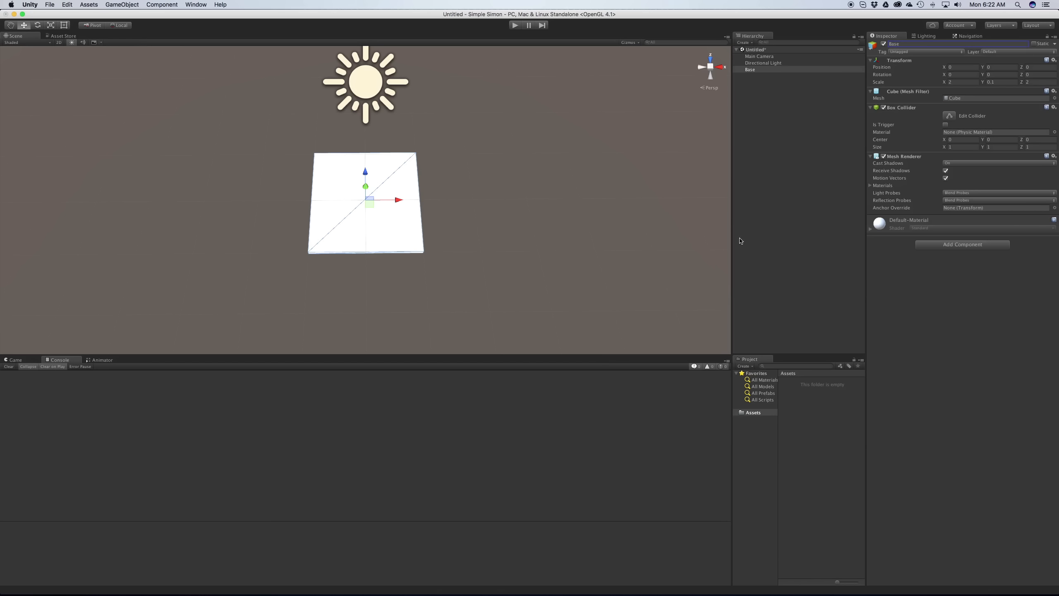
# - Add a second 3D cube to the scene alongside Base and turn off the scene view lighting
pyautogui.click(771, 81)
pyautogui.rightClick(777, 101)
pyautogui.click(759, 83)
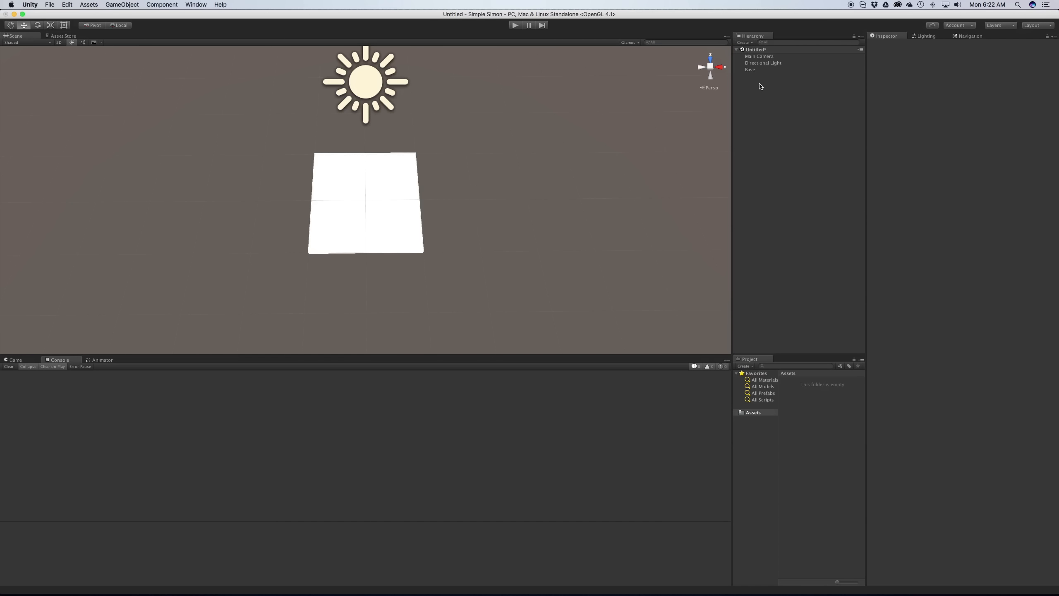
pyautogui.rightClick(759, 83)
pyautogui.click(757, 70)
pyautogui.click(750, 69)
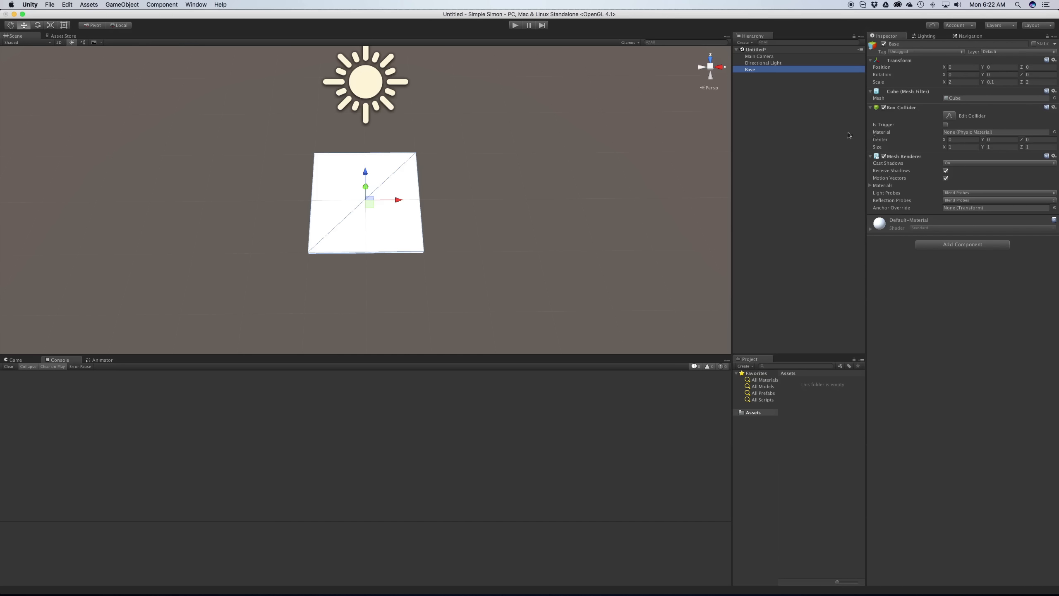
pyautogui.click(758, 130)
pyautogui.rightClick(760, 127)
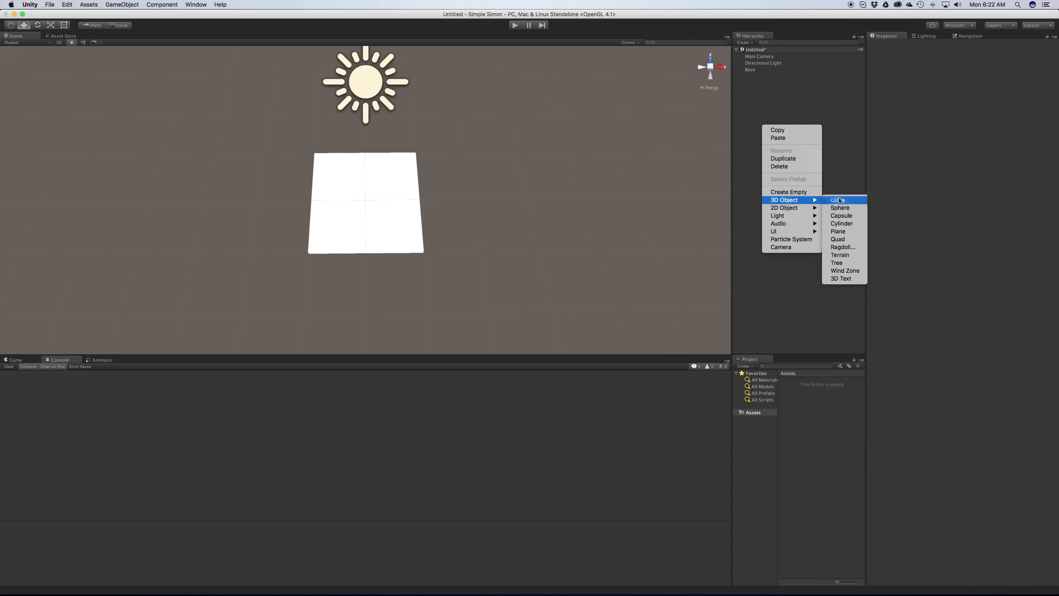
pyautogui.click(831, 200)
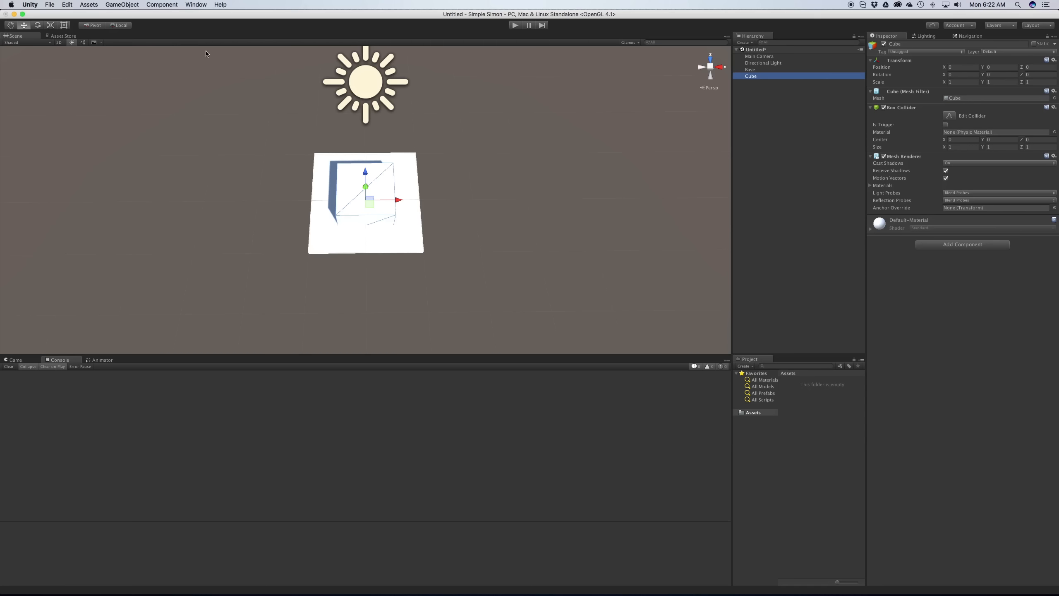
pyautogui.click(75, 43)
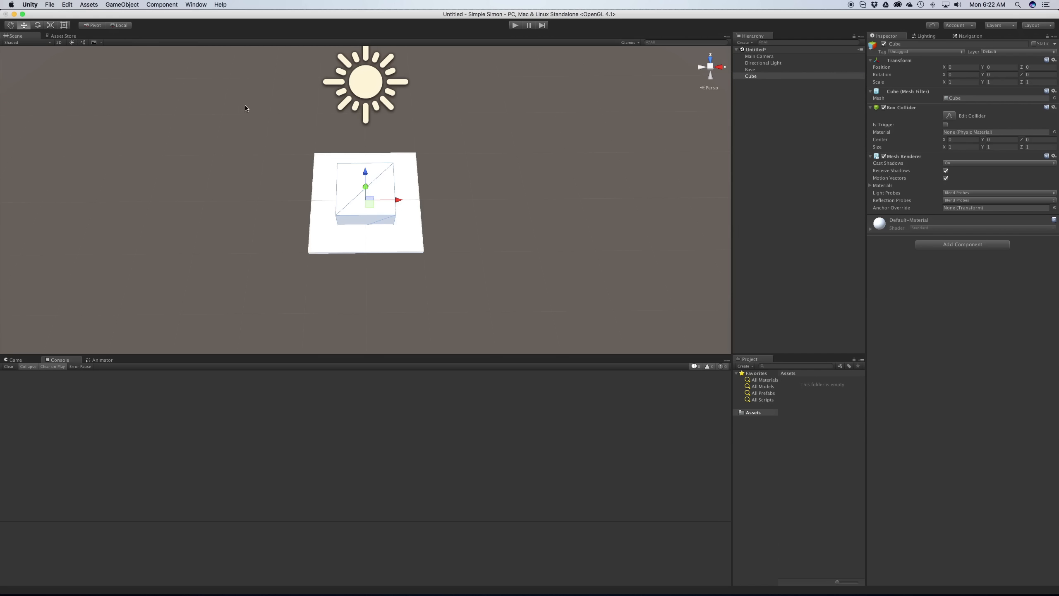
# - Set the second cube's Y scale to 0.5 and its position to X -0.5, Z 0.5
pyautogui.scroll(5, 435, 193)
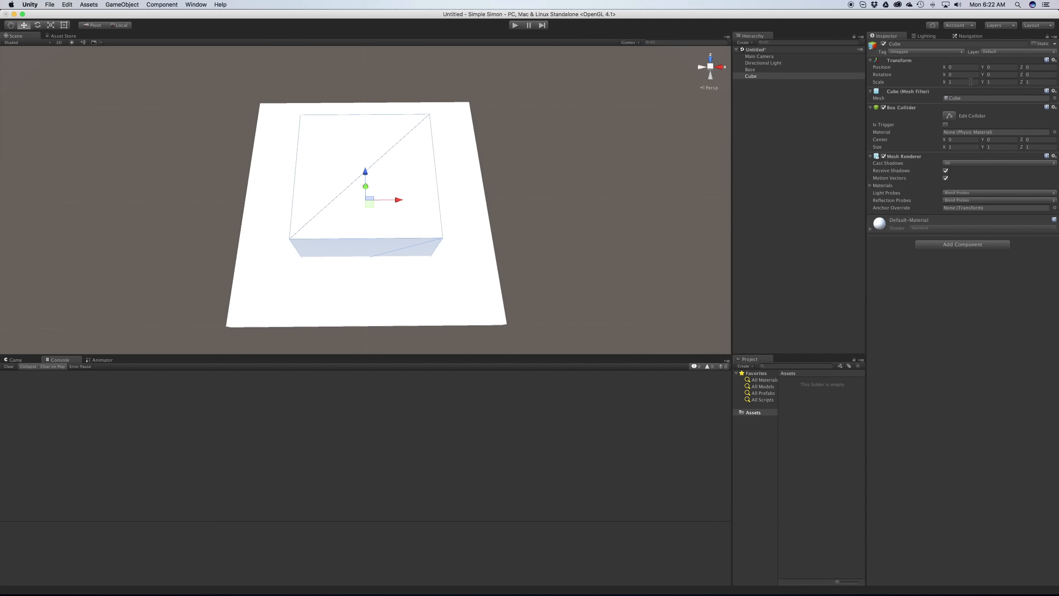
pyautogui.click(992, 81)
pyautogui.write('0.5')
pyautogui.click(967, 67)
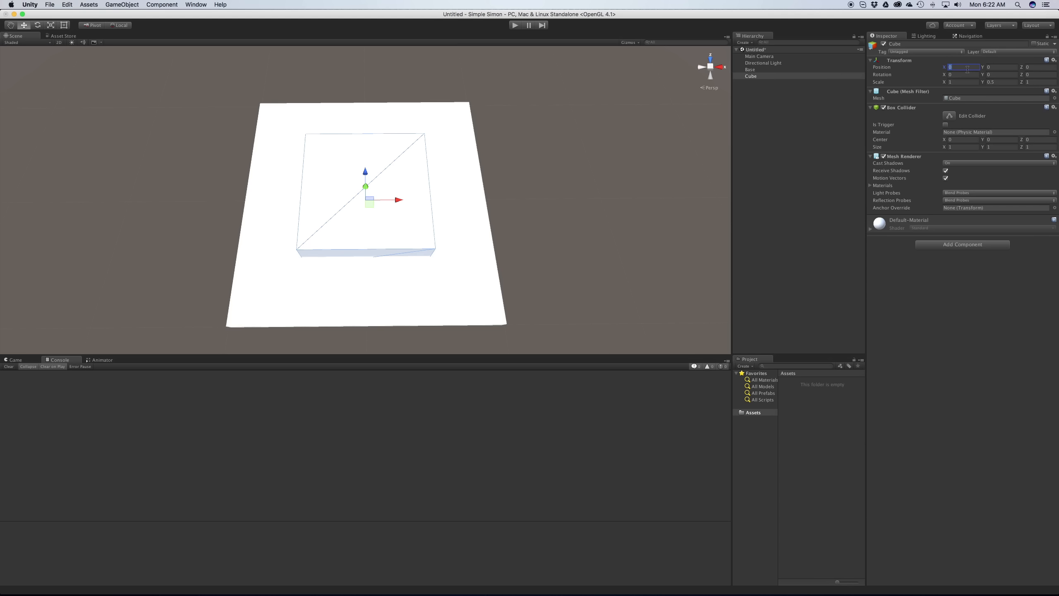
pyautogui.write('-1')
pyautogui.press('BackSpace')
pyautogui.press('BackSpace')
pyautogui.write('-.5')
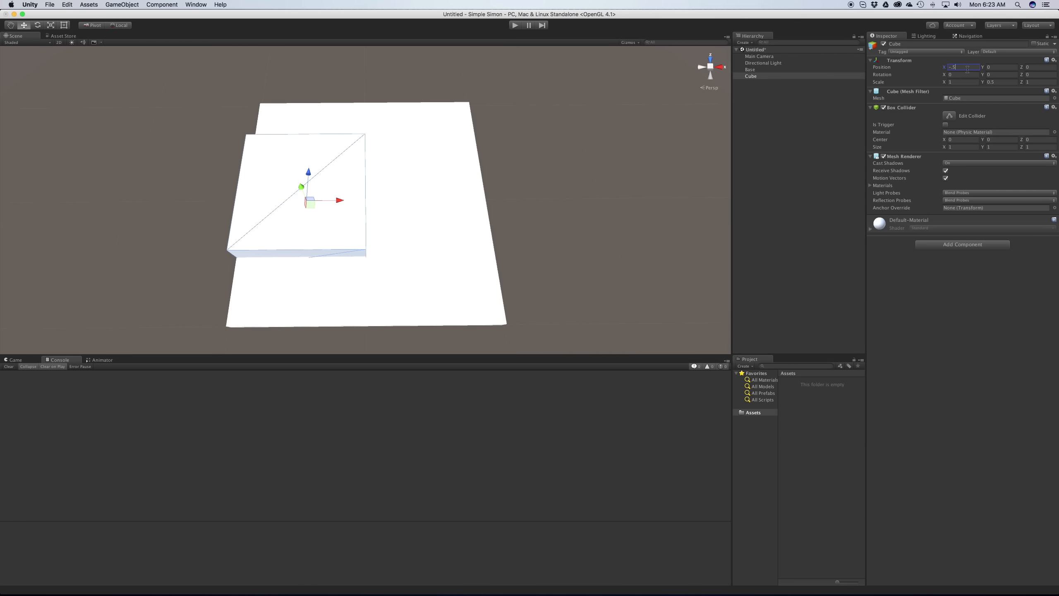
pyautogui.click(1041, 67)
pyautogui.write('.5')
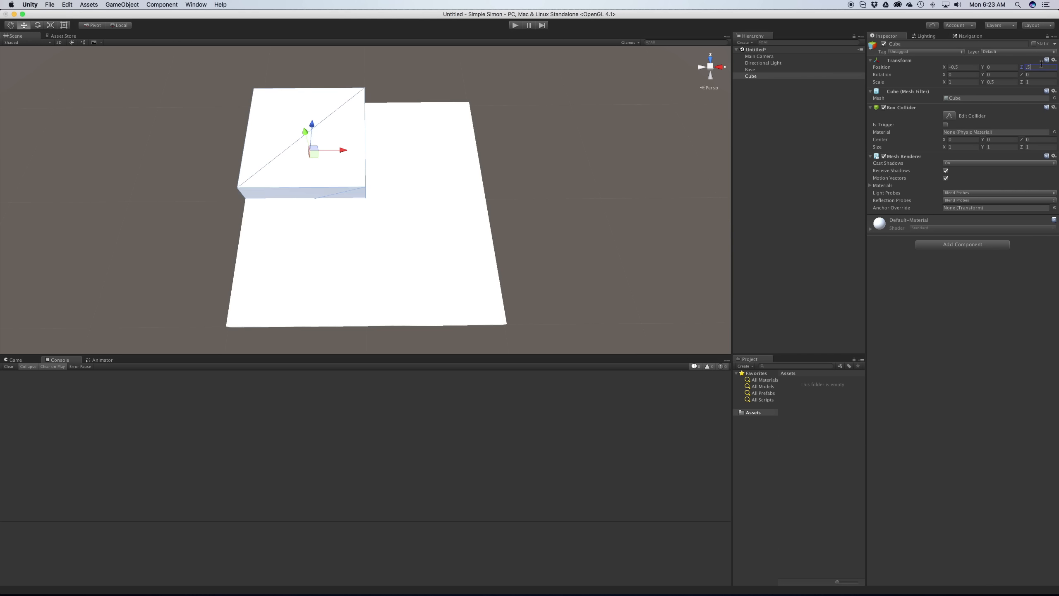
# - Check the Simon reference picture in Preview and rename the second cube in Unity as Button
pyautogui.click(816, 157)
pyautogui.click(766, 77)
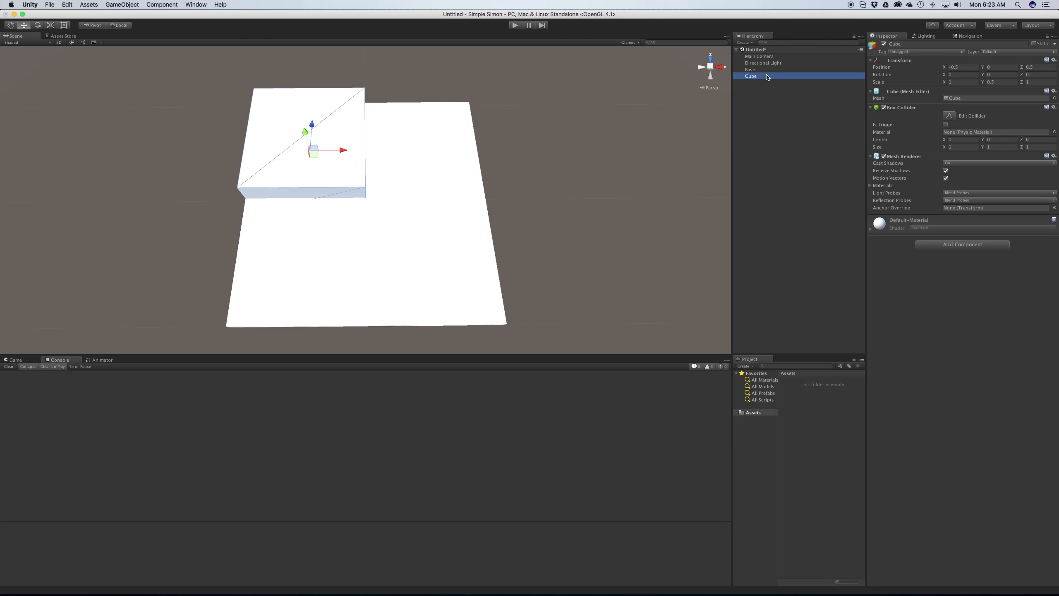
pyautogui.press('super+Tab')
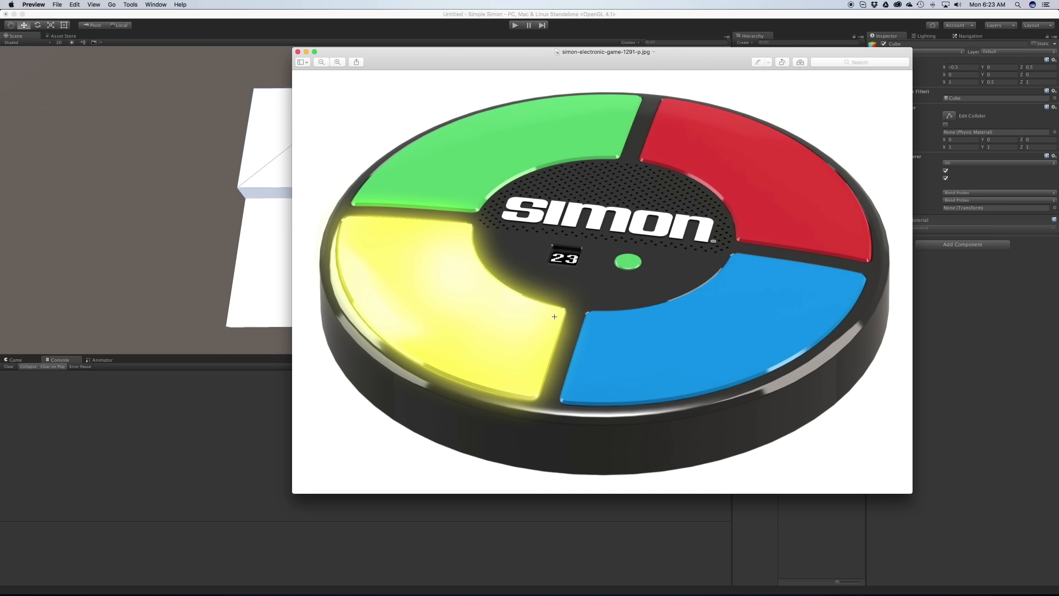
pyautogui.press('super+Tab')
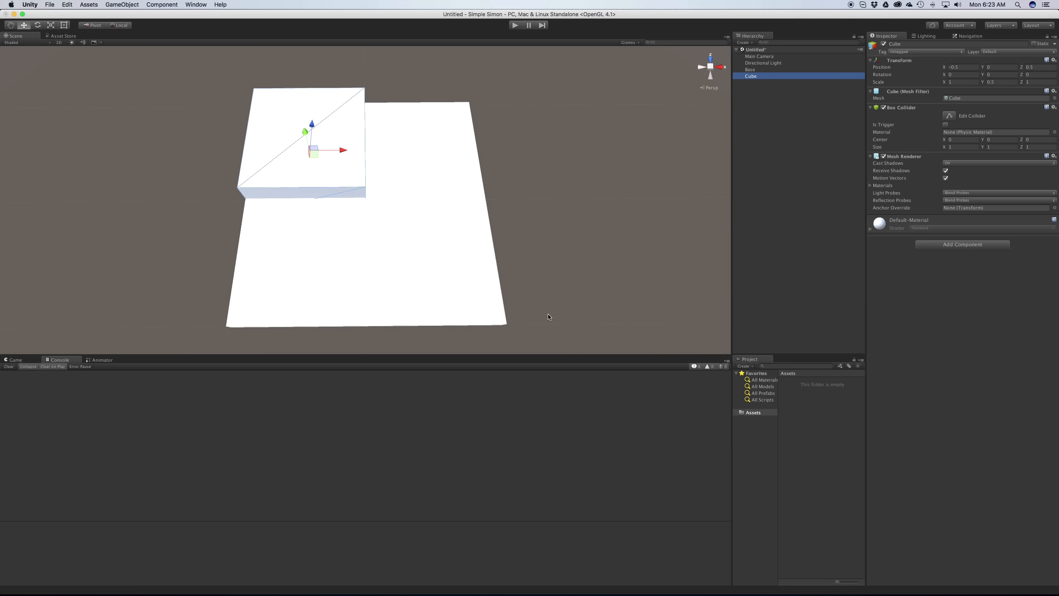
pyautogui.click(763, 76)
pyautogui.write('Button')
pyautogui.press('Return')
# - Duplicate Button and set the copy's X position to 0.5
pyautogui.press('super+d')
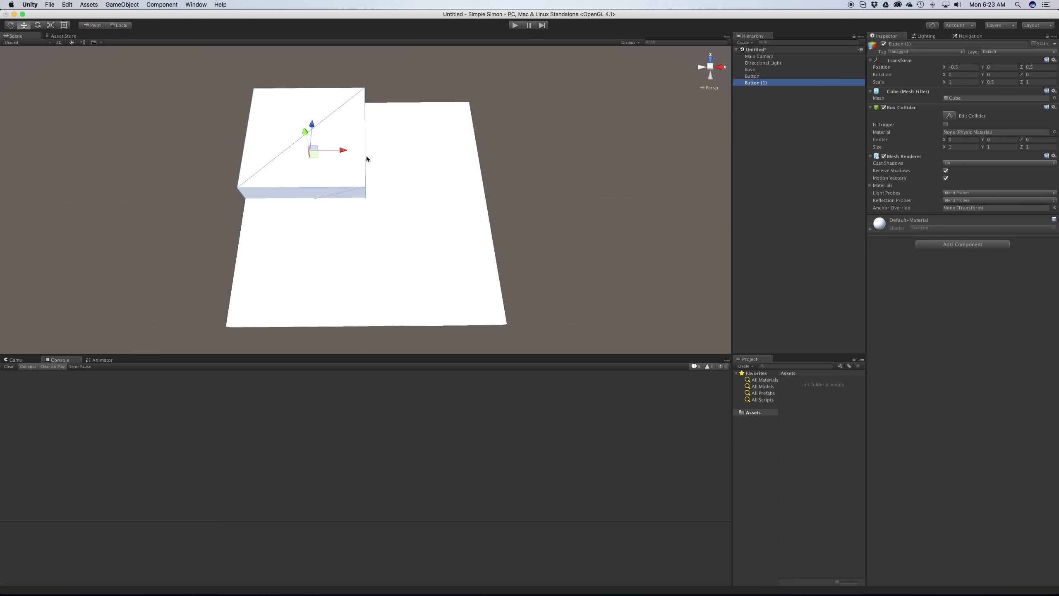
pyautogui.click(972, 66)
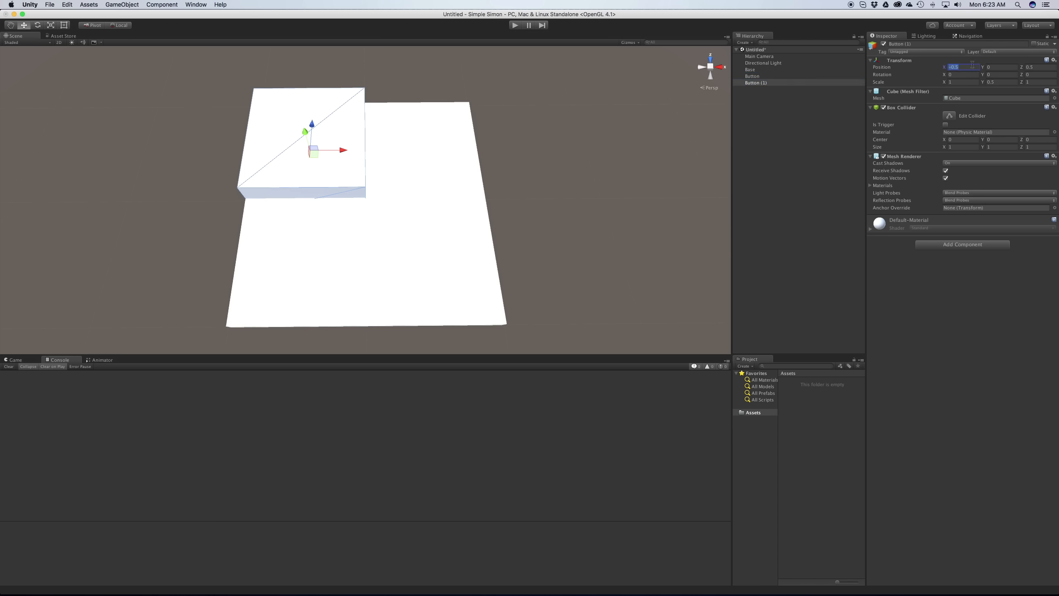
pyautogui.click(972, 65)
pyautogui.press('BackSpace')
# - Set the X and Z scale of Base to 3
pyautogui.click(378, 130)
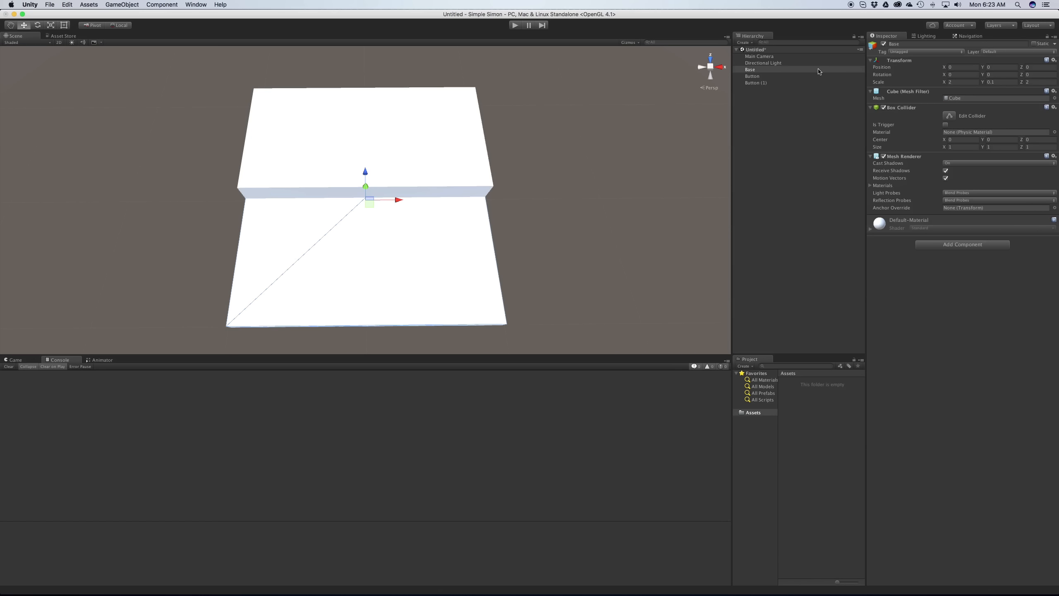
pyautogui.click(963, 82)
pyautogui.write('3')
pyautogui.press('Tab')
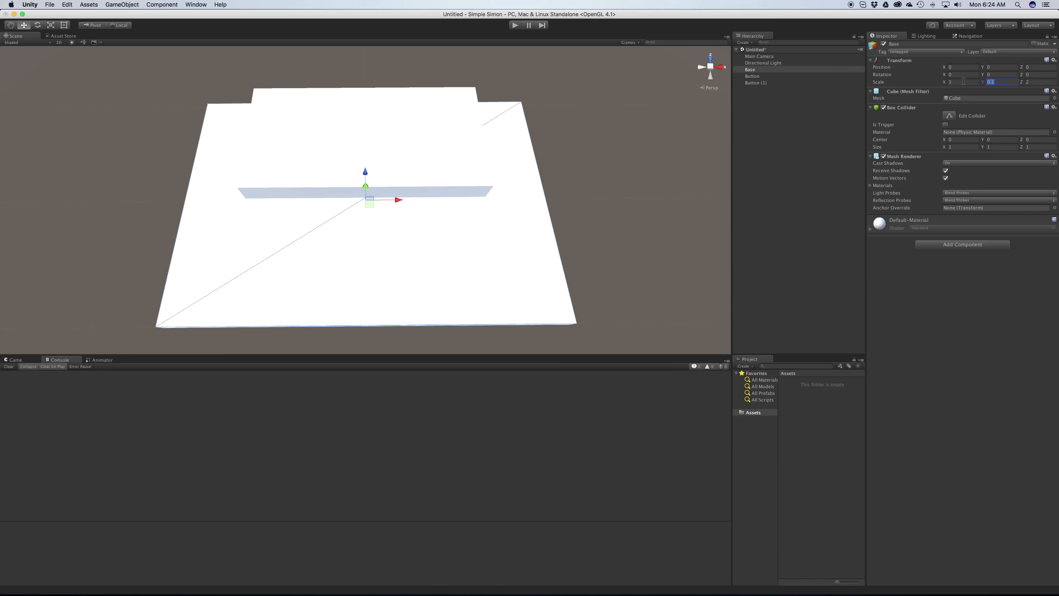
pyautogui.press('Tab')
pyautogui.write('3')
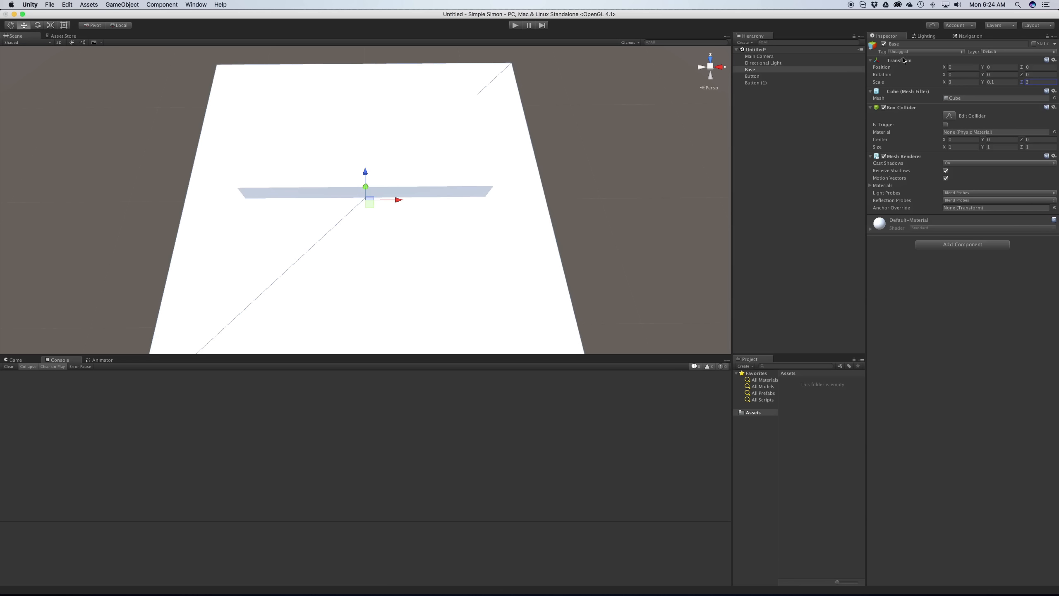
# - Set the original Button's position to X -0.55 and Z 0.75
pyautogui.click(769, 76)
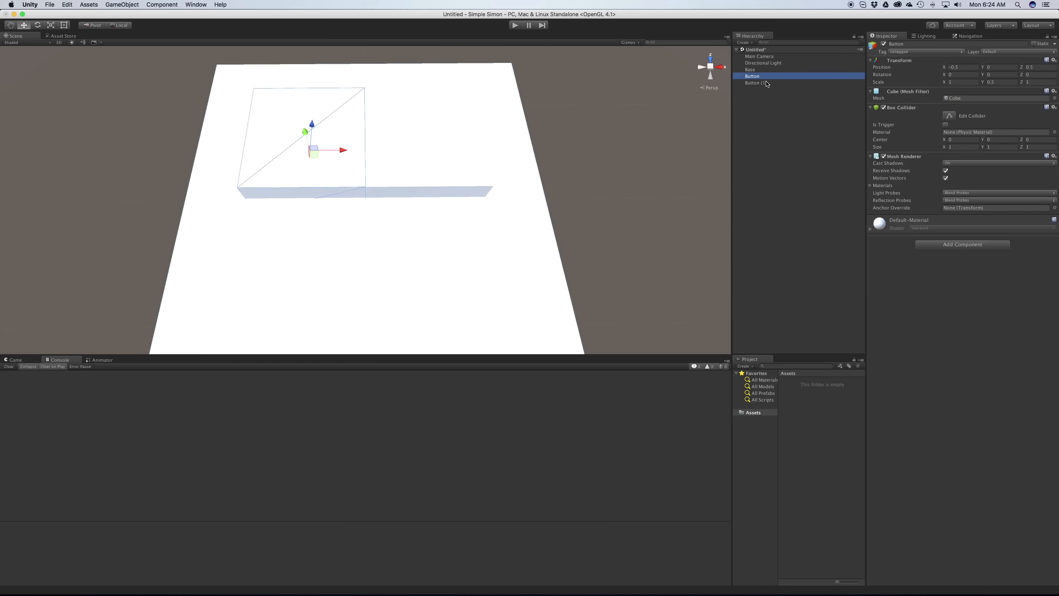
pyautogui.keyDown('shift'); pyautogui.click(766, 83); pyautogui.keyUp('shift')
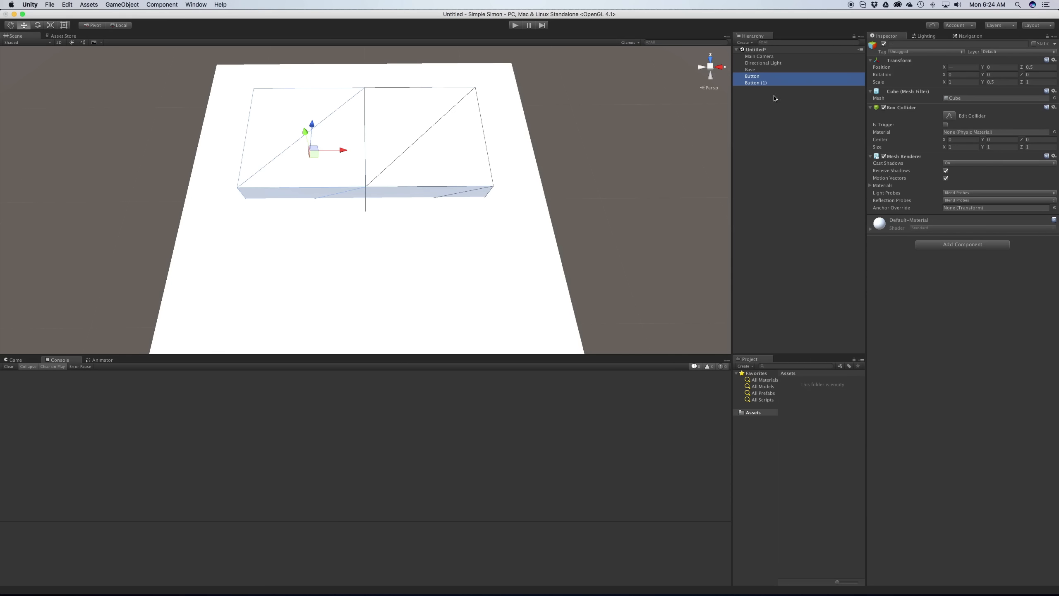
pyautogui.click(767, 69)
pyautogui.click(766, 76)
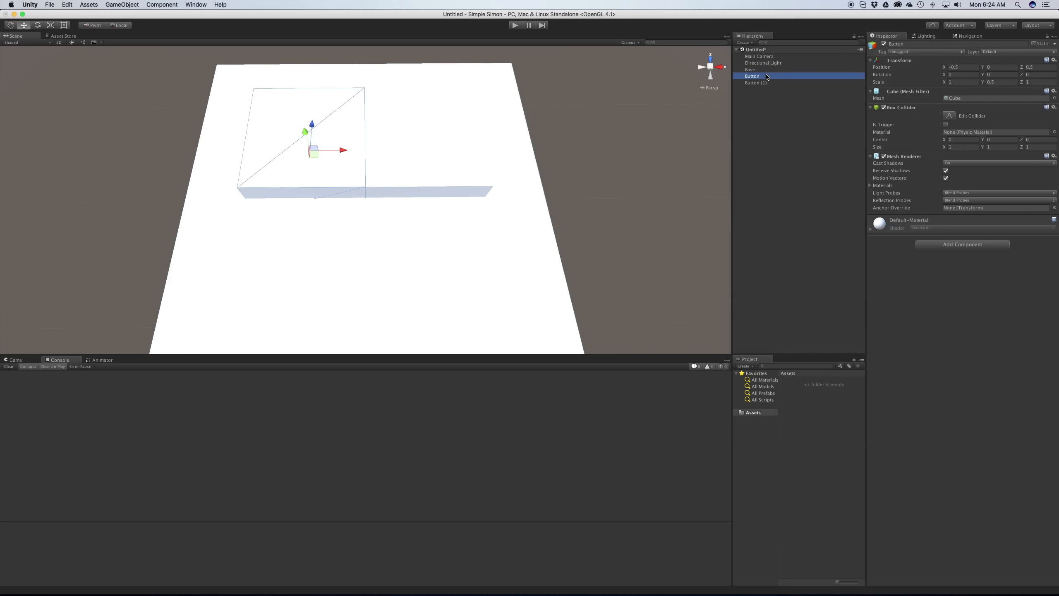
pyautogui.click(967, 67)
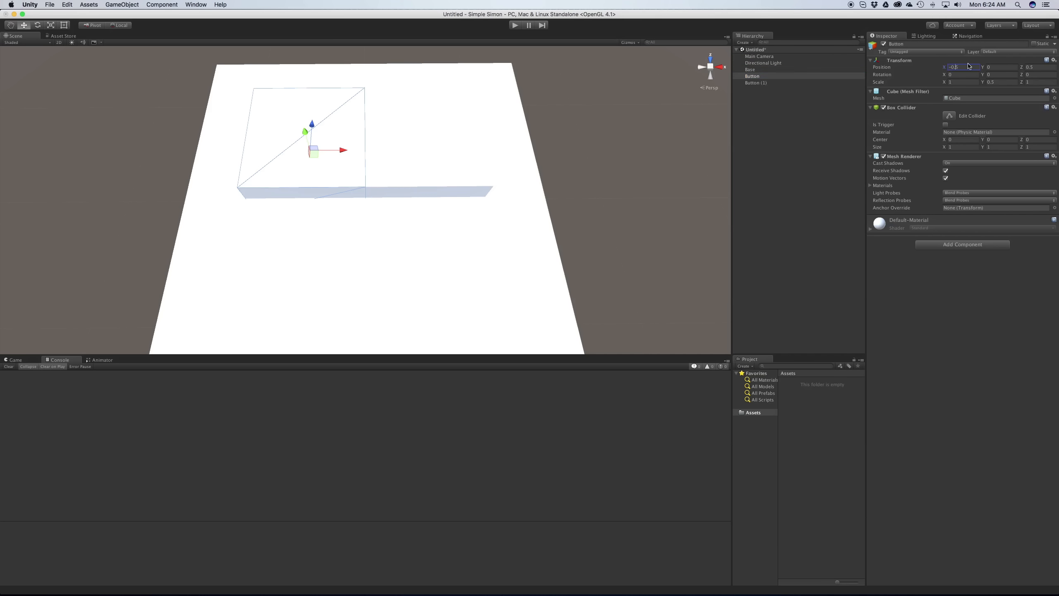
pyautogui.write('-0.55')
pyautogui.press('Tab')
pyautogui.press('Tab')
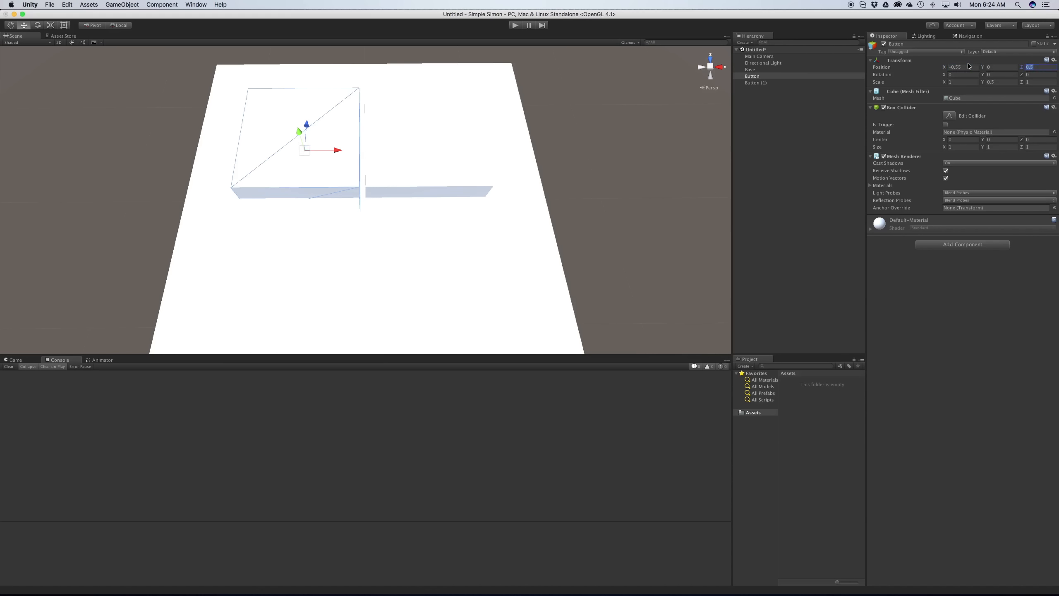
pyautogui.press('Right')
pyautogui.press('Left')
pyautogui.write('7')
# - Set the position of Button (1) to X 0.75 and Z 0.75
pyautogui.click(755, 83)
pyautogui.click(961, 66)
pyautogui.press('Right')
pyautogui.press('Left')
pyautogui.write('7')
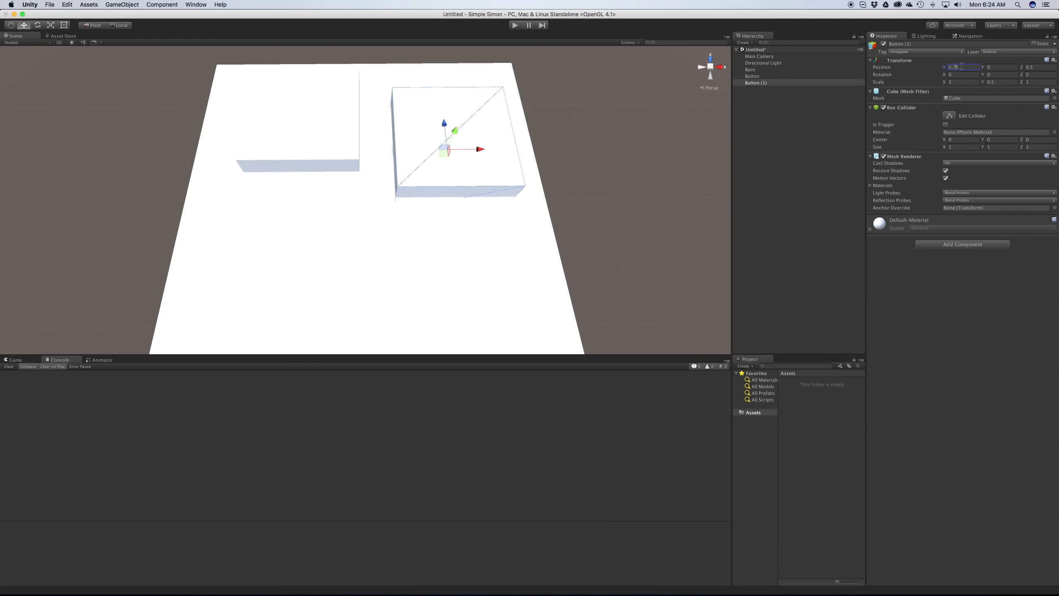
pyautogui.press('Tab')
pyautogui.press('Tab')
pyautogui.press('Right')
pyautogui.press('Left')
pyautogui.write('7')
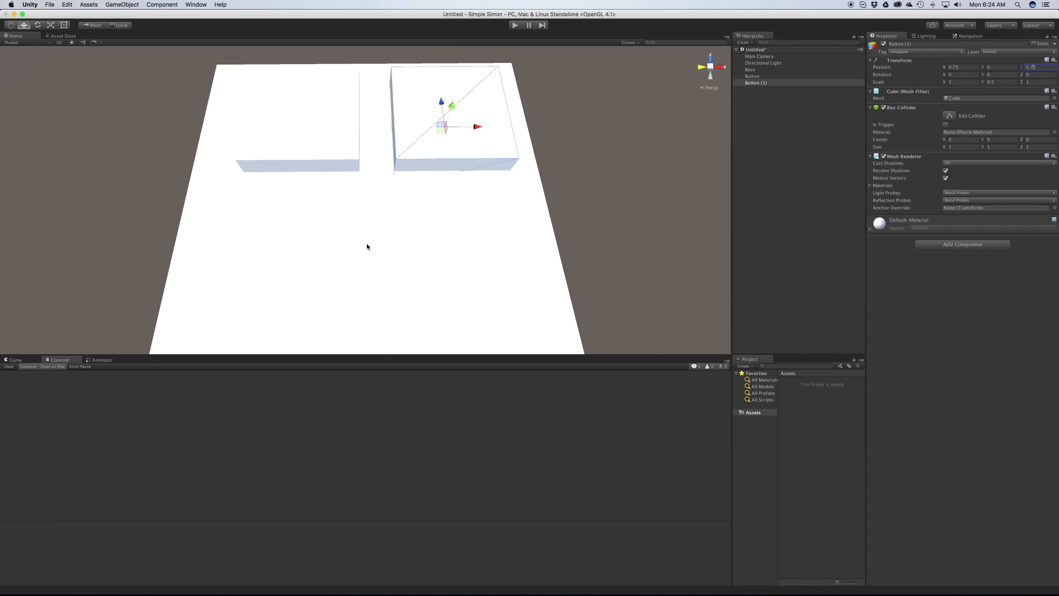
pyautogui.keyDown('alt'); pyautogui.moveTo(307, 255); pyautogui.dragTo(333, 271); pyautogui.keyUp('alt')
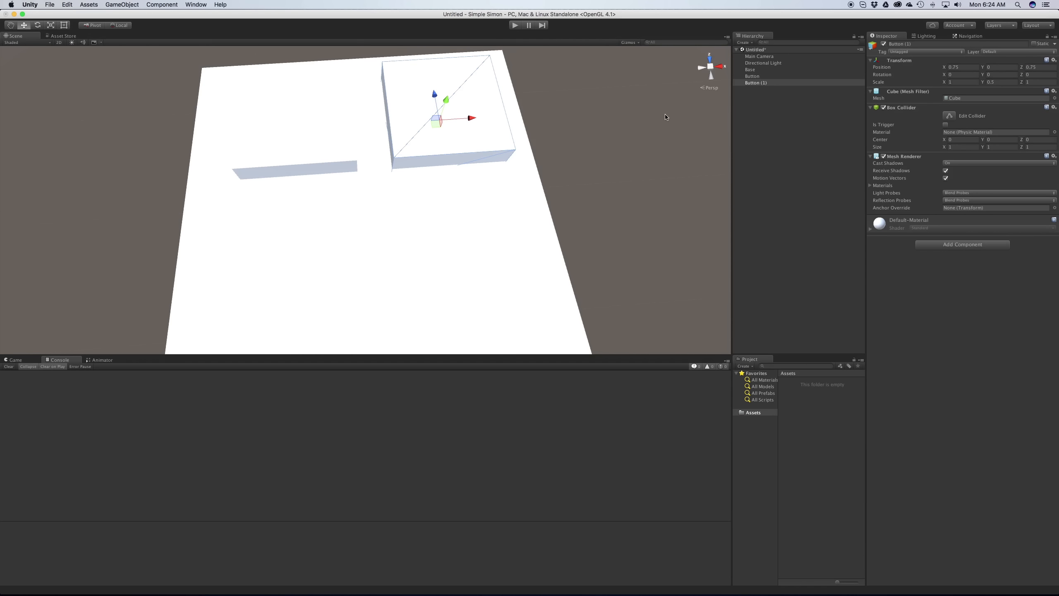
# - Duplicate Button and Button (1) together and set the Z position of both copies to -0.75
pyautogui.click(742, 96)
pyautogui.click(756, 77)
pyautogui.keyDown('shift'); pyautogui.click(762, 83); pyautogui.keyUp('shift')
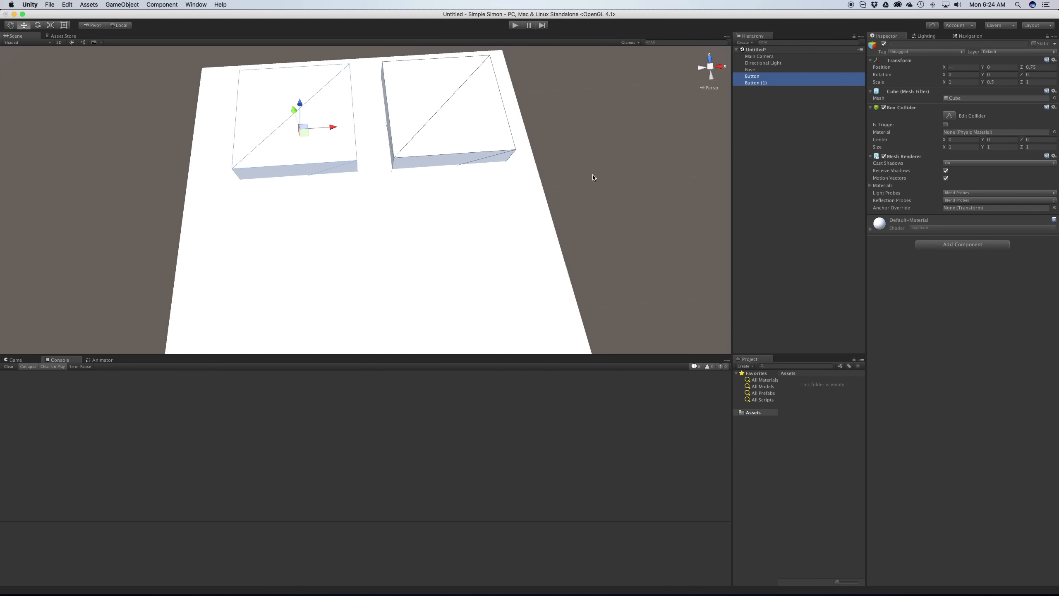
pyautogui.press('super+d')
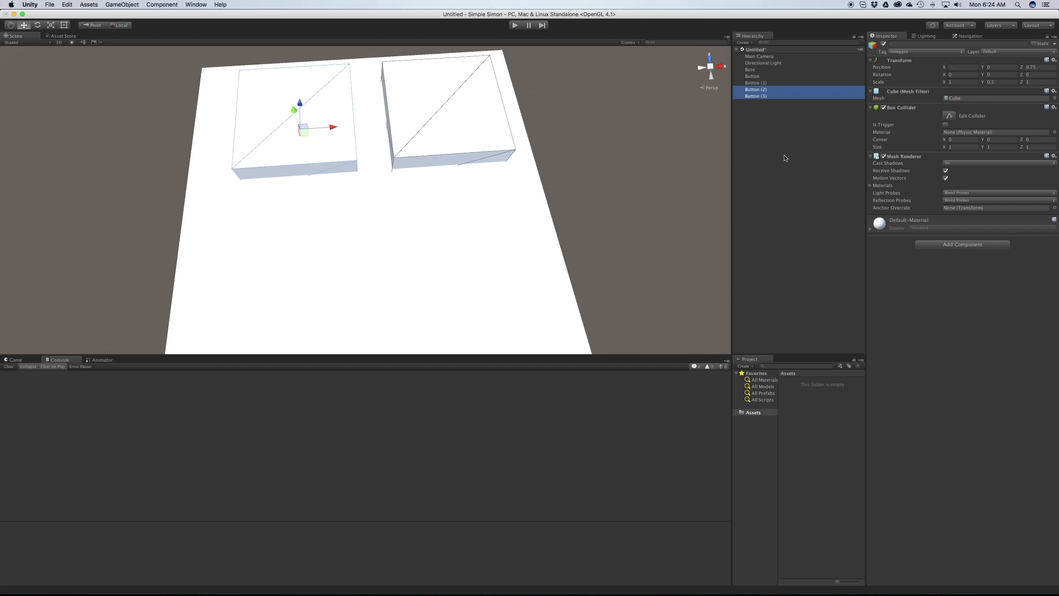
pyautogui.click(1046, 65)
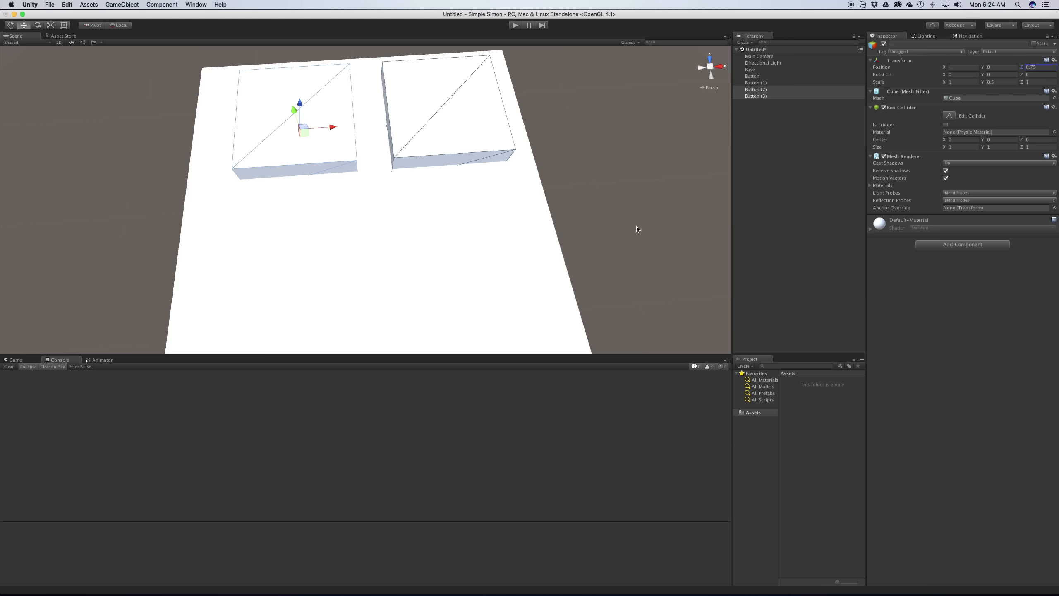
pyautogui.write('-')
pyautogui.scroll(-5, 377, 179)
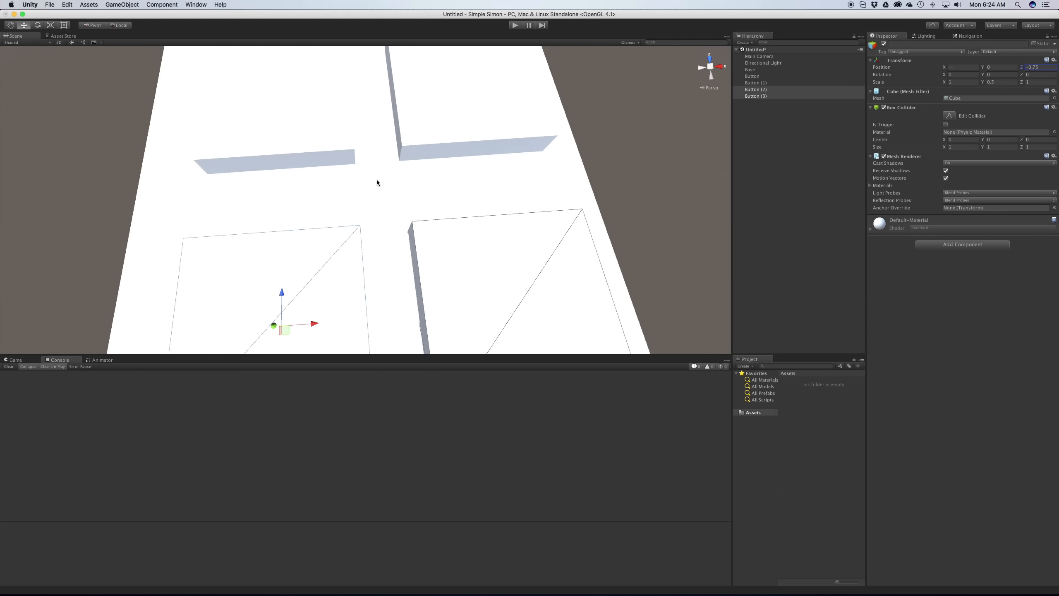
pyautogui.keyDown('alt'); pyautogui.moveTo(428, 189); pyautogui.dragTo(427, 134); pyautogui.keyUp('alt')
pyautogui.click(771, 140)
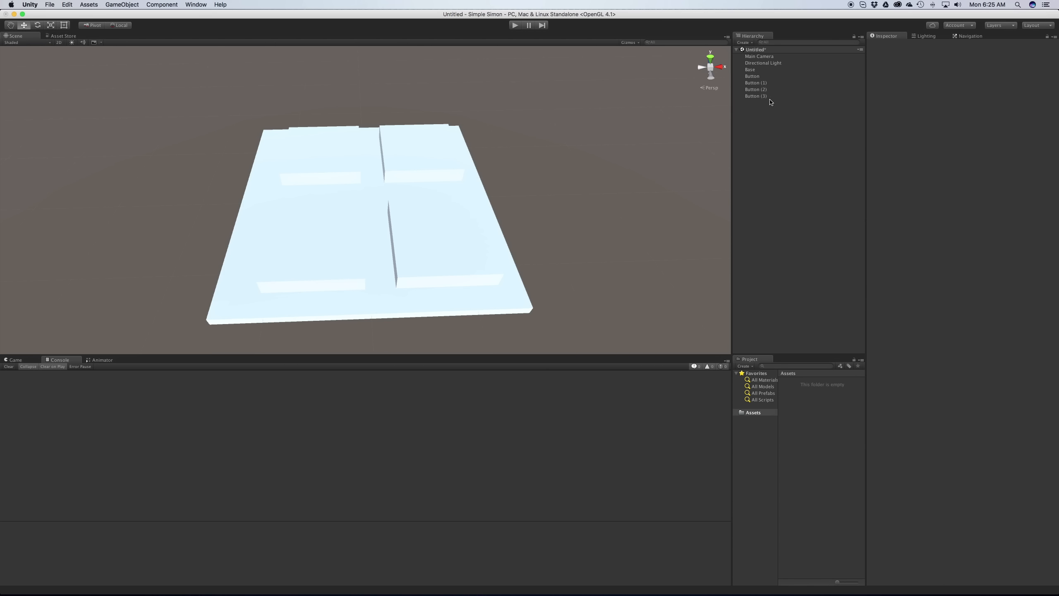
# - Create an empty game object at the scene's root level and name it Simon
pyautogui.click(762, 77)
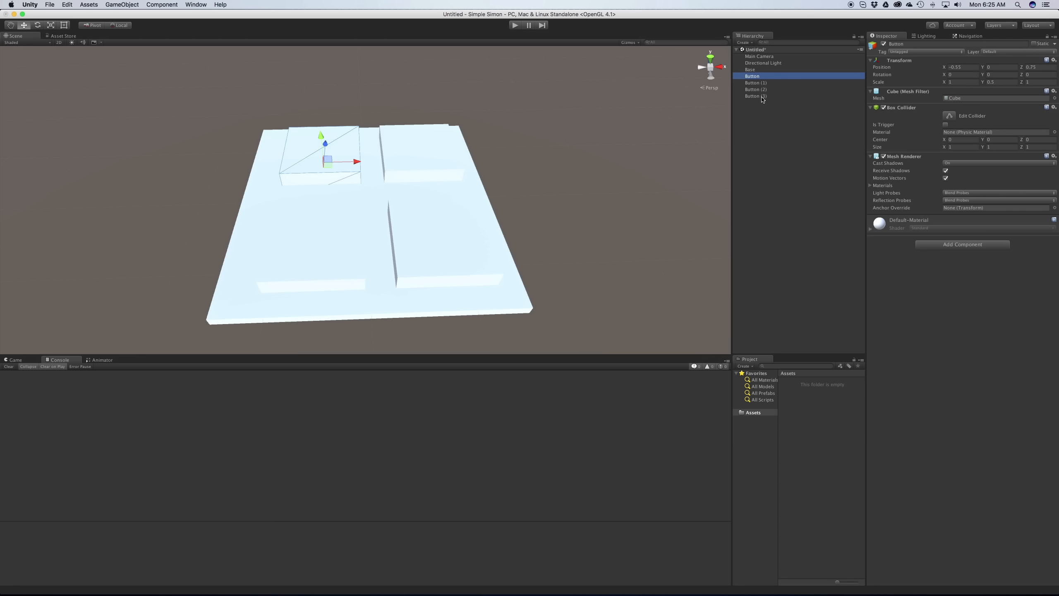
pyautogui.click(791, 121)
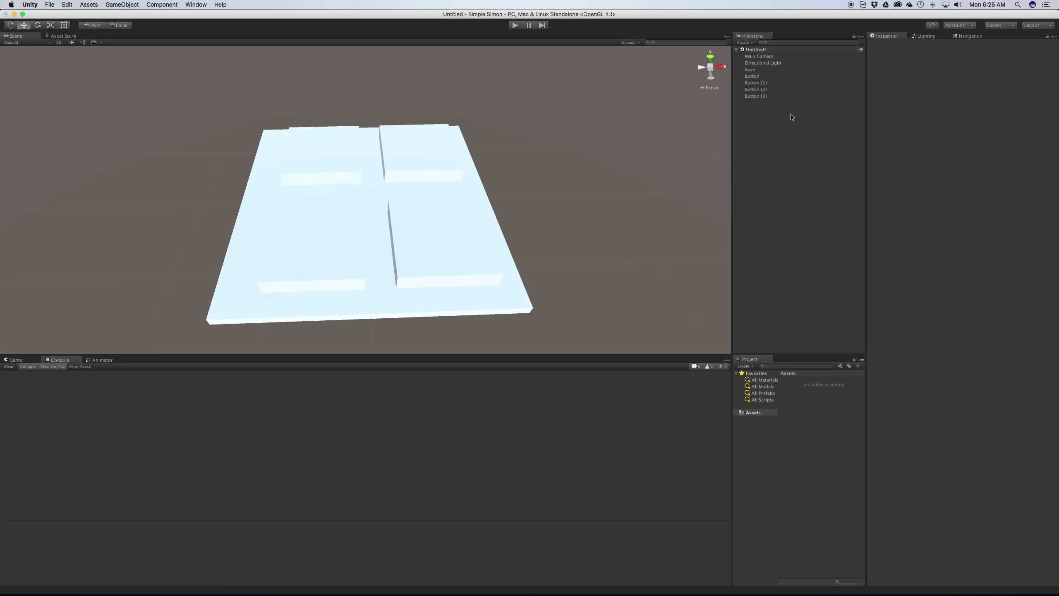
pyautogui.rightClick(787, 135)
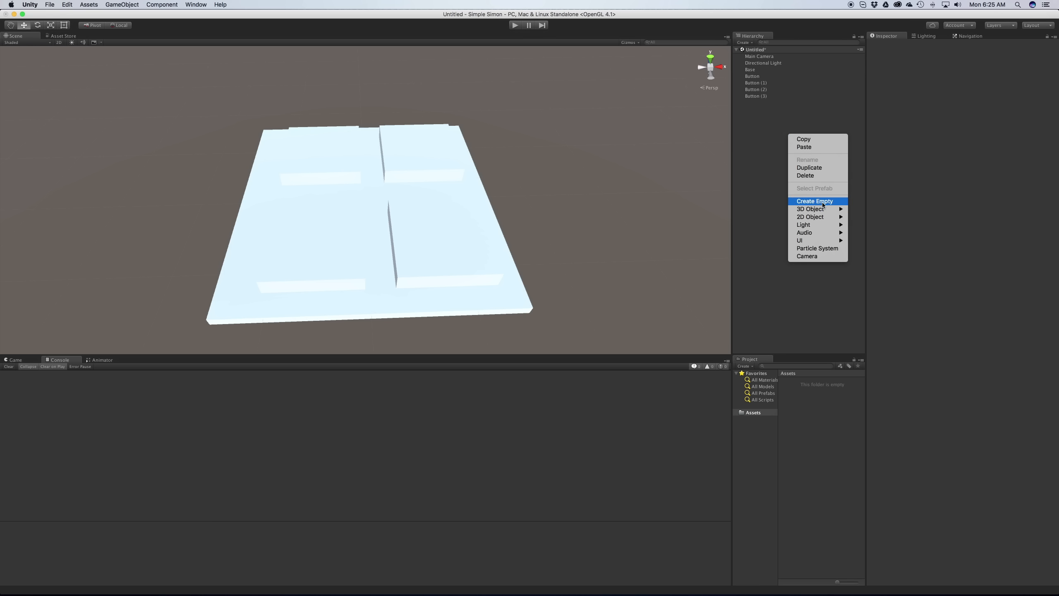
pyautogui.click(823, 202)
pyautogui.press('Return')
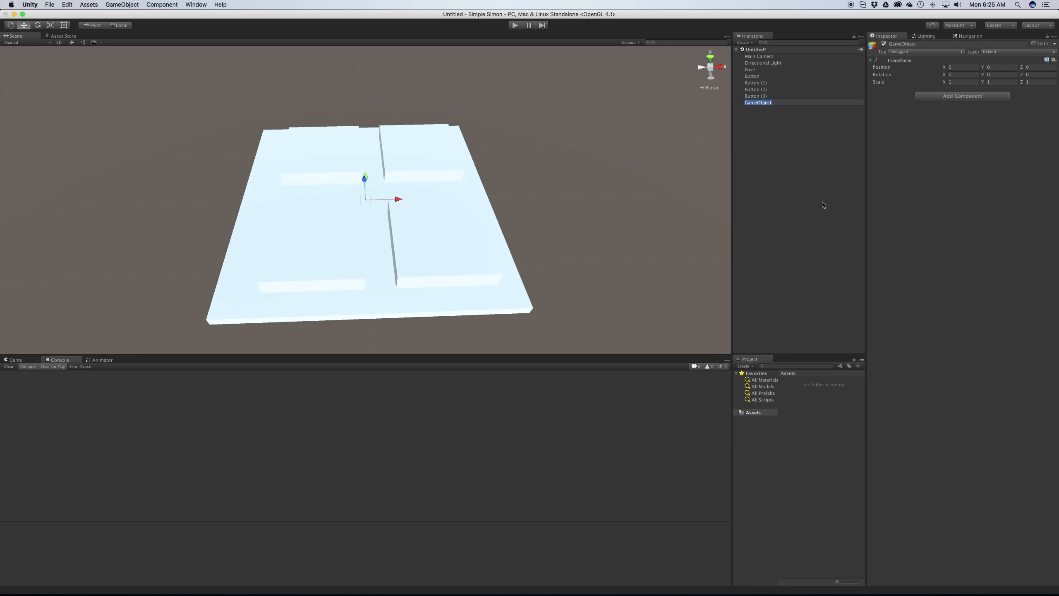
pyautogui.write('Simon')
pyautogui.press('Return')
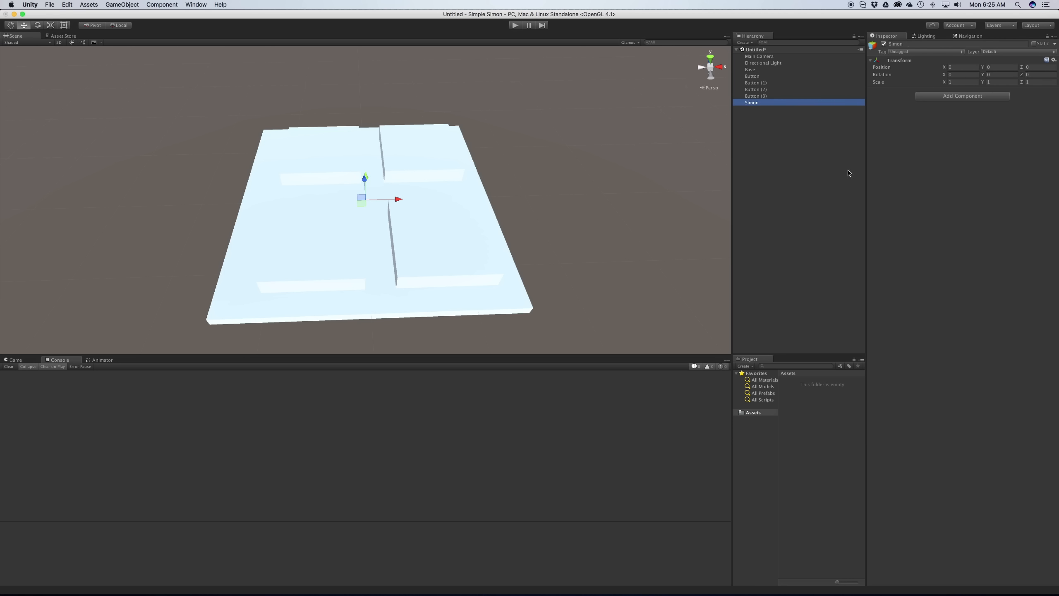
# - Make Base and all four buttons children of the Simon object and collapse its hierarchy
pyautogui.click(750, 69)
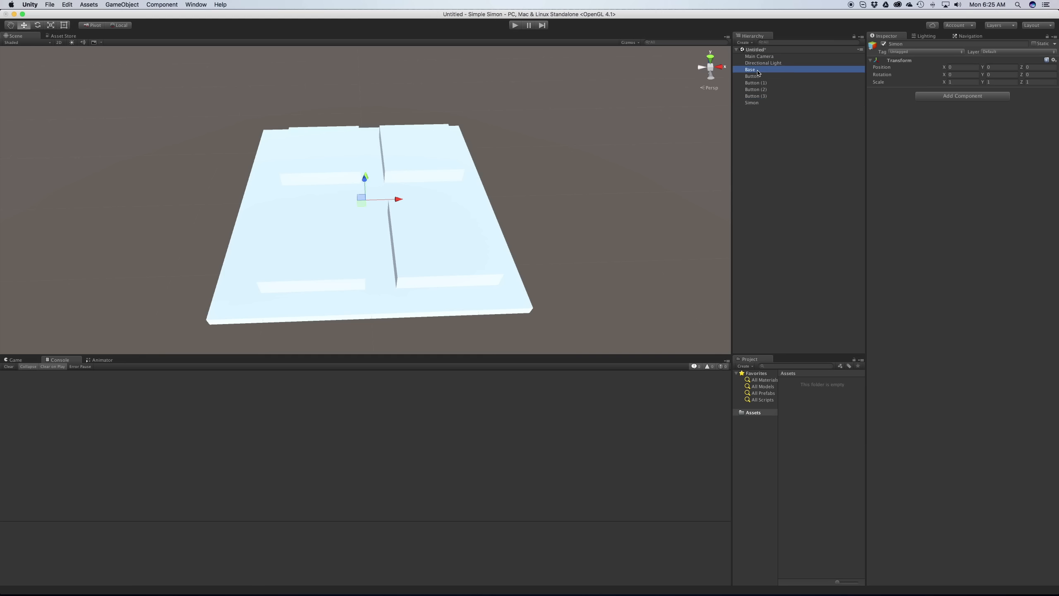
pyautogui.keyDown('shift'); pyautogui.click(754, 96); pyautogui.keyUp('shift')
pyautogui.moveTo(753, 79); pyautogui.dragTo(755, 104)
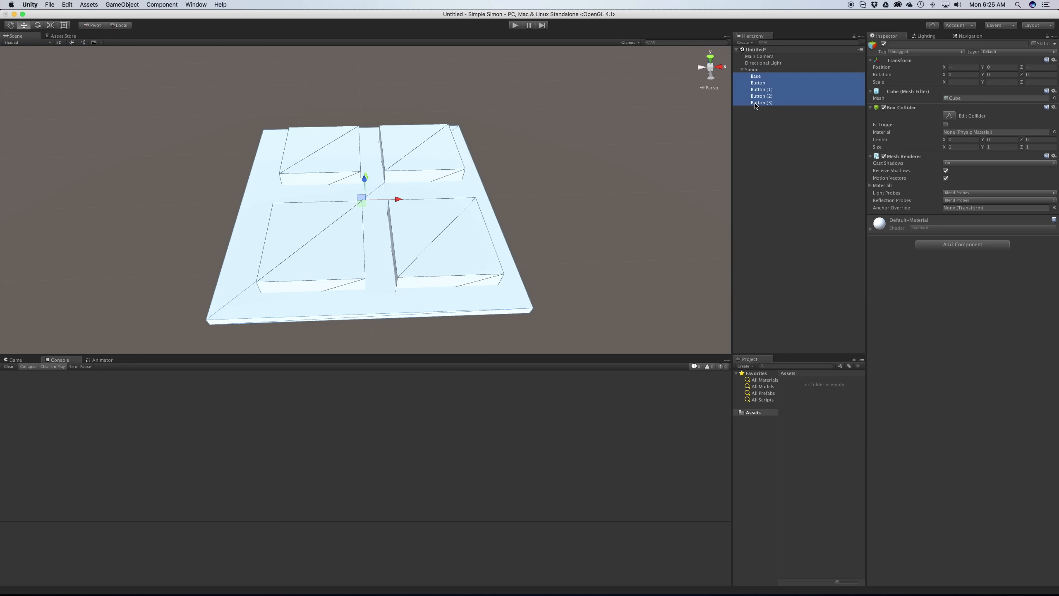
pyautogui.click(741, 69)
pyautogui.click(785, 122)
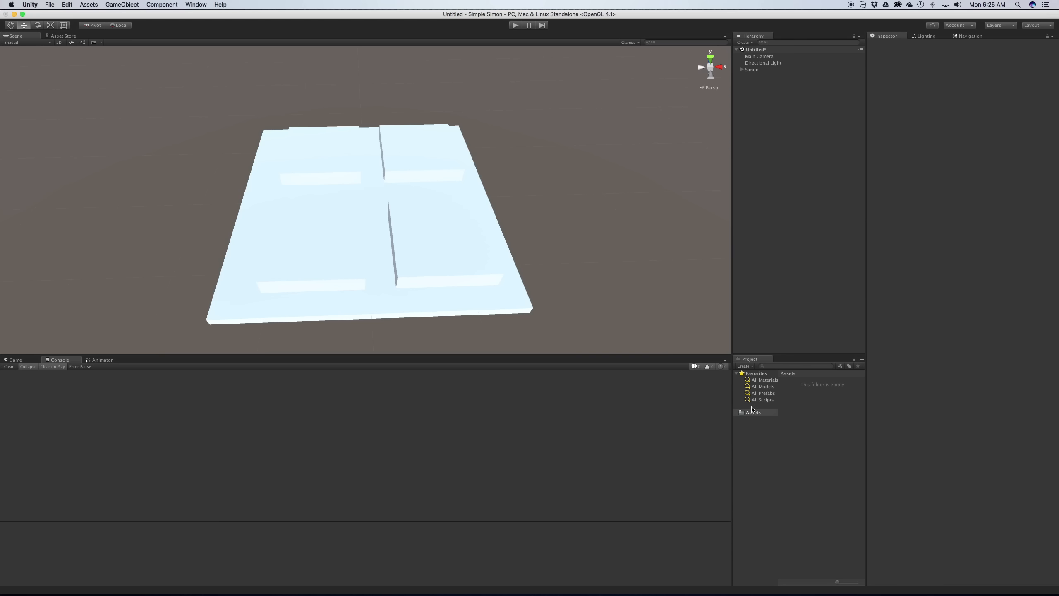
pyautogui.click(754, 413)
pyautogui.rightClick(837, 425)
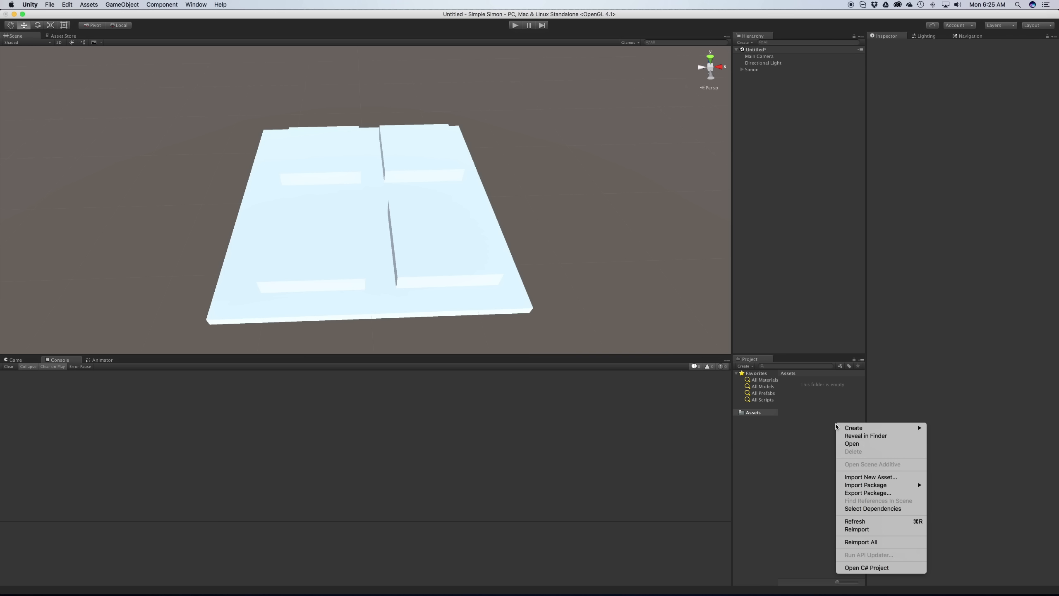
pyautogui.moveTo(875, 428)
pyautogui.click(947, 389)
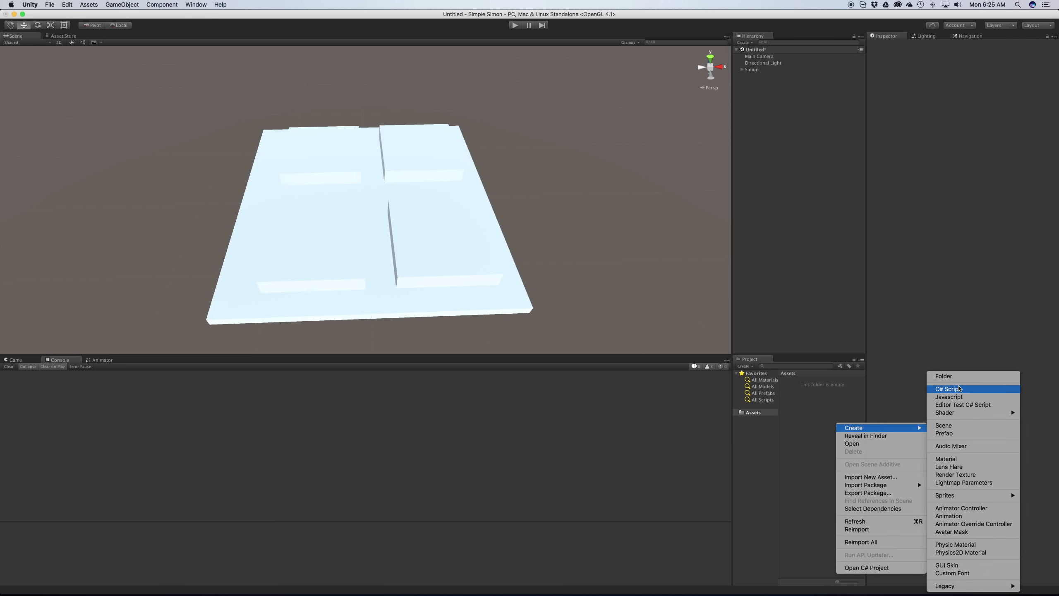
pyautogui.write('Scipts')
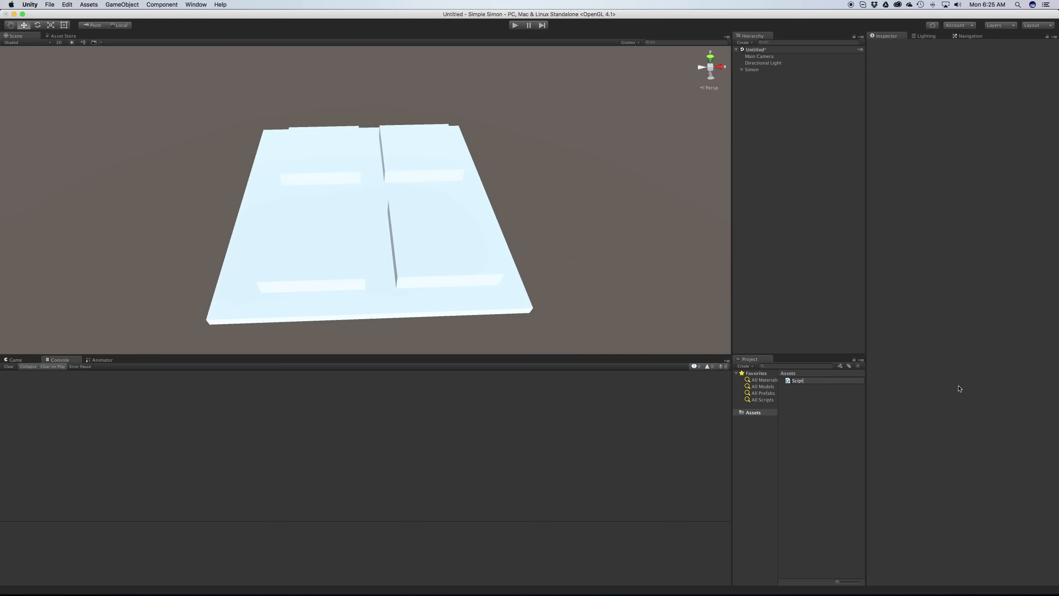
pyautogui.press('Return')
pyautogui.press('Right')
pyautogui.press('Left')
pyautogui.press('Left')
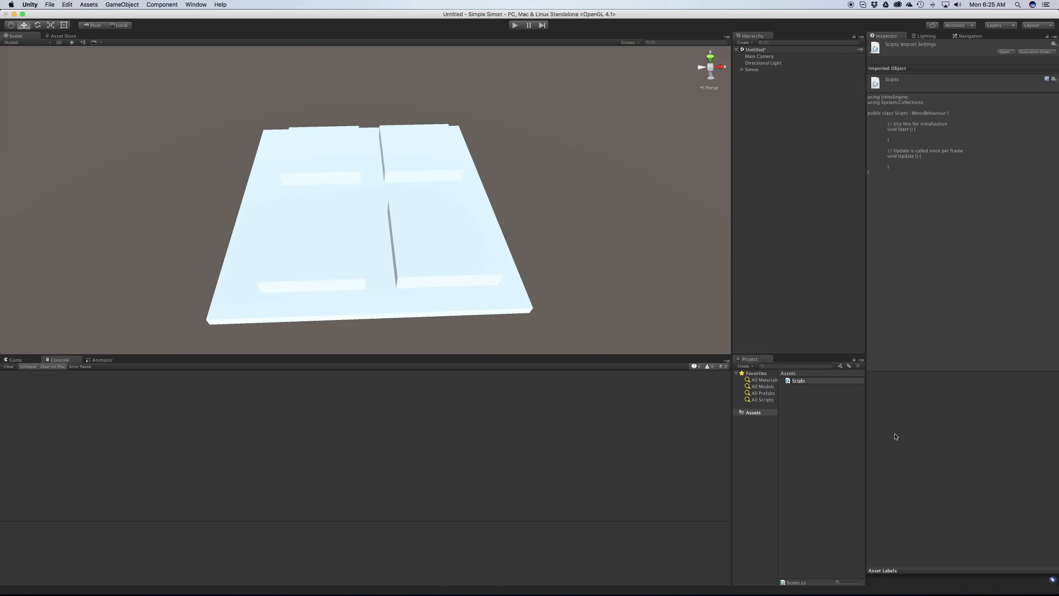
pyautogui.write('r')
pyautogui.press('Return')
pyautogui.rightClick(793, 403)
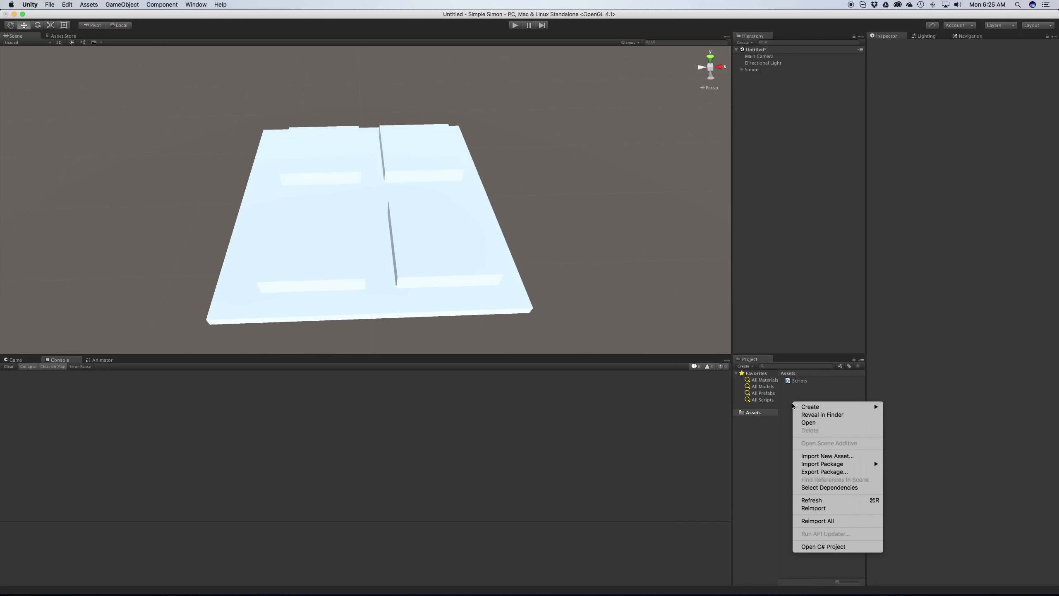
pyautogui.click(747, 435)
pyautogui.click(797, 381)
pyautogui.rightClick(805, 381)
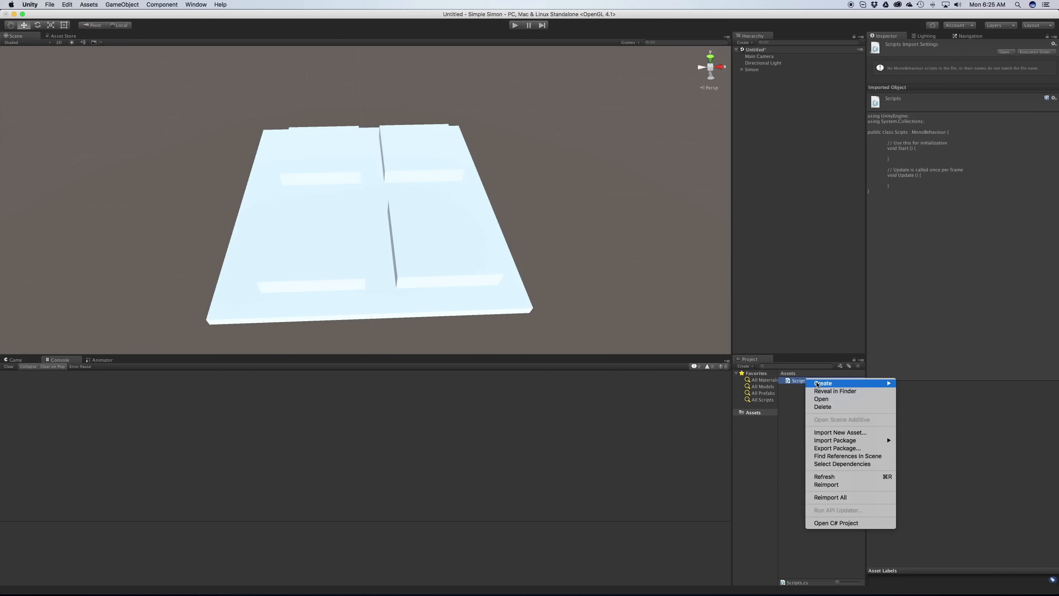
pyautogui.click(834, 406)
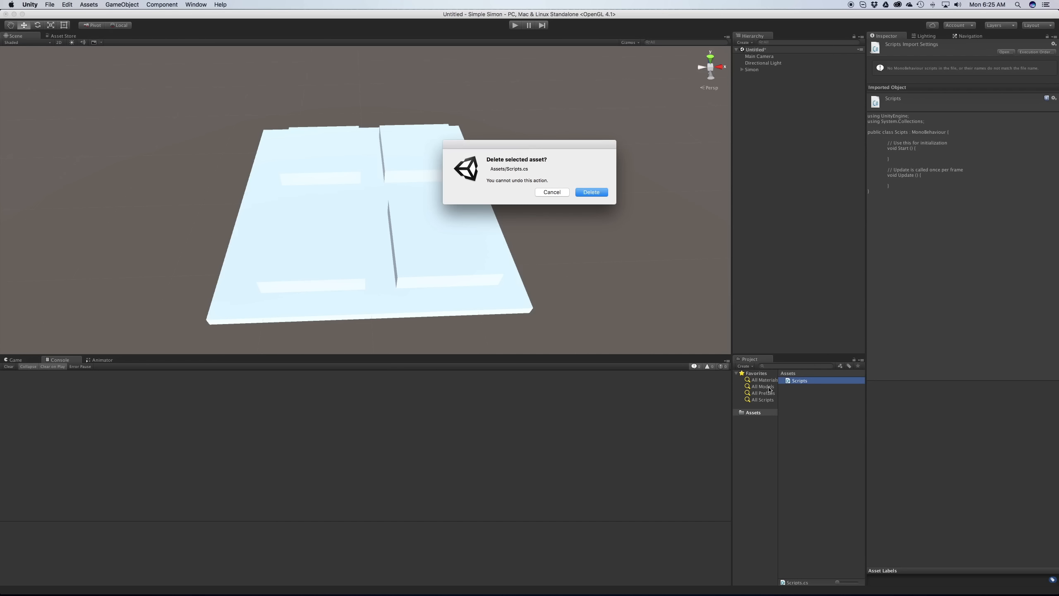
pyautogui.click(591, 192)
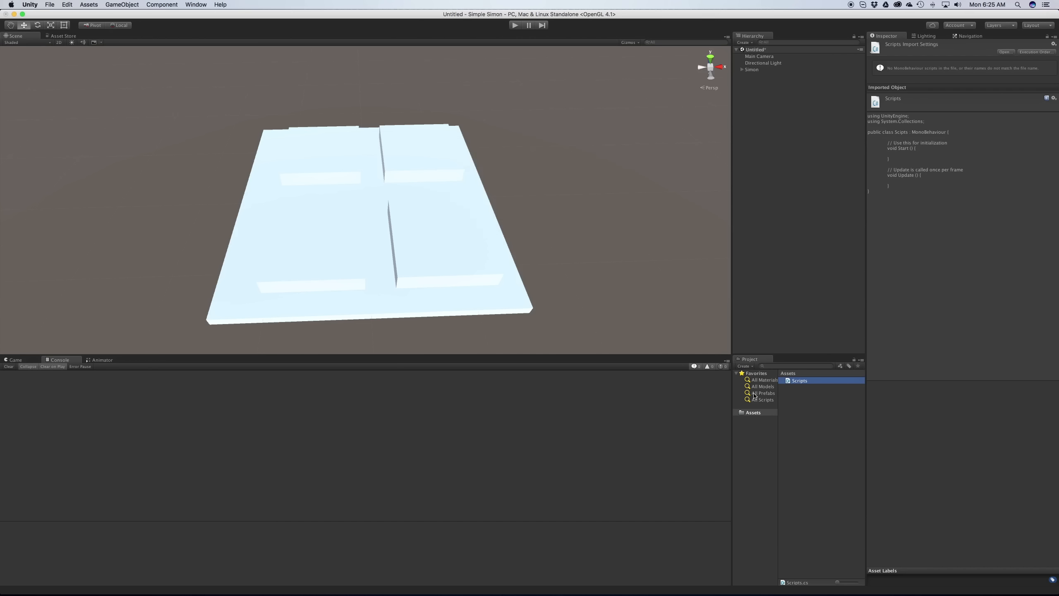
# - Create a folder named Scripts in the project's Assets folder
pyautogui.click(756, 412)
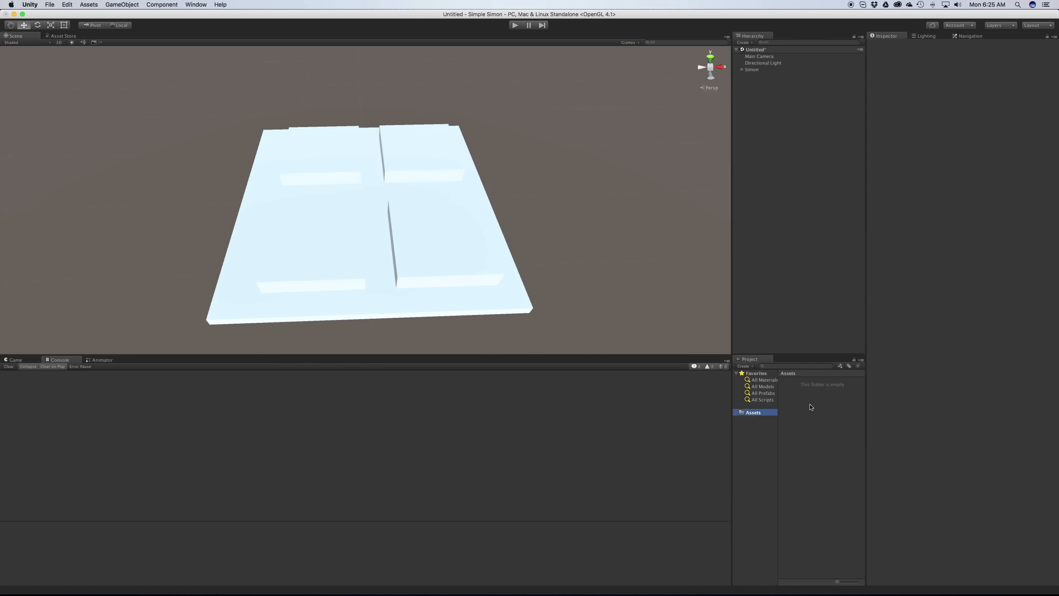
pyautogui.rightClick(810, 406)
pyautogui.moveTo(834, 407)
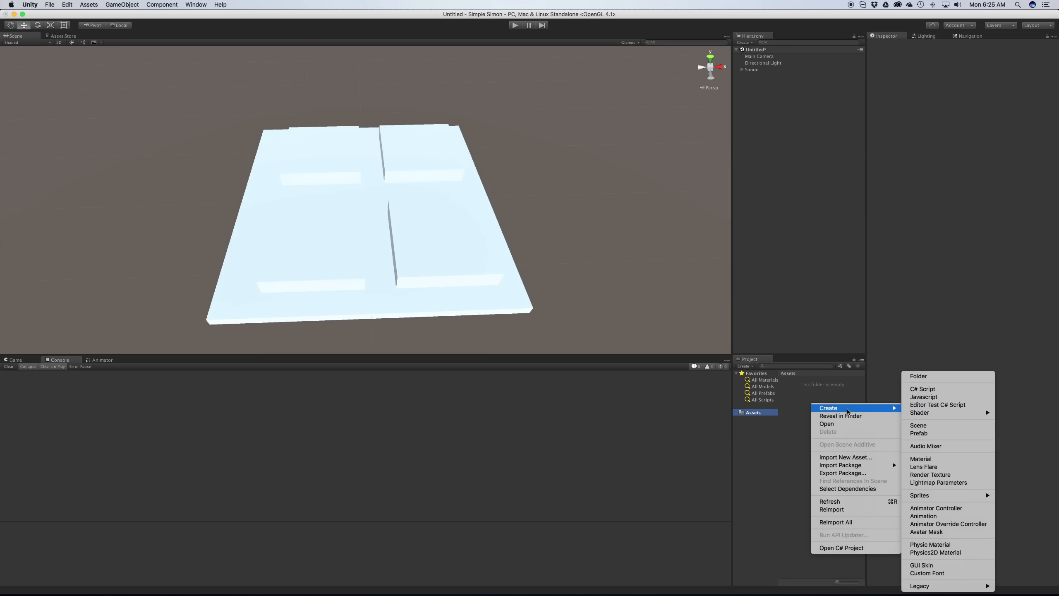
pyautogui.click(947, 381)
pyautogui.write('Scripts')
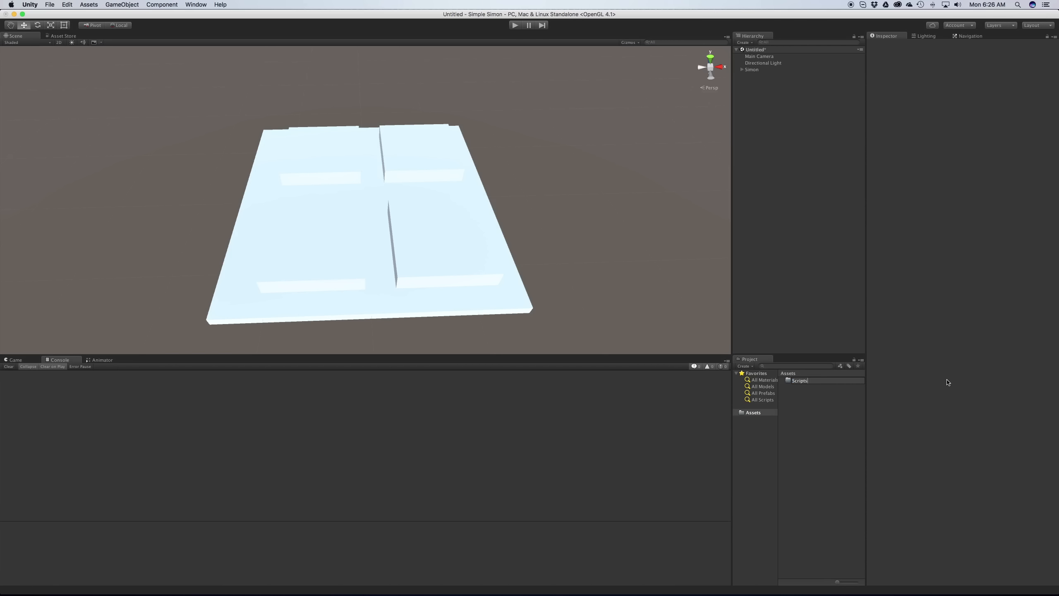
# - Confirm the Scripts folder's name and create another folder named Prefabs in Assets
pyautogui.press('Return')
pyautogui.rightClick(828, 426)
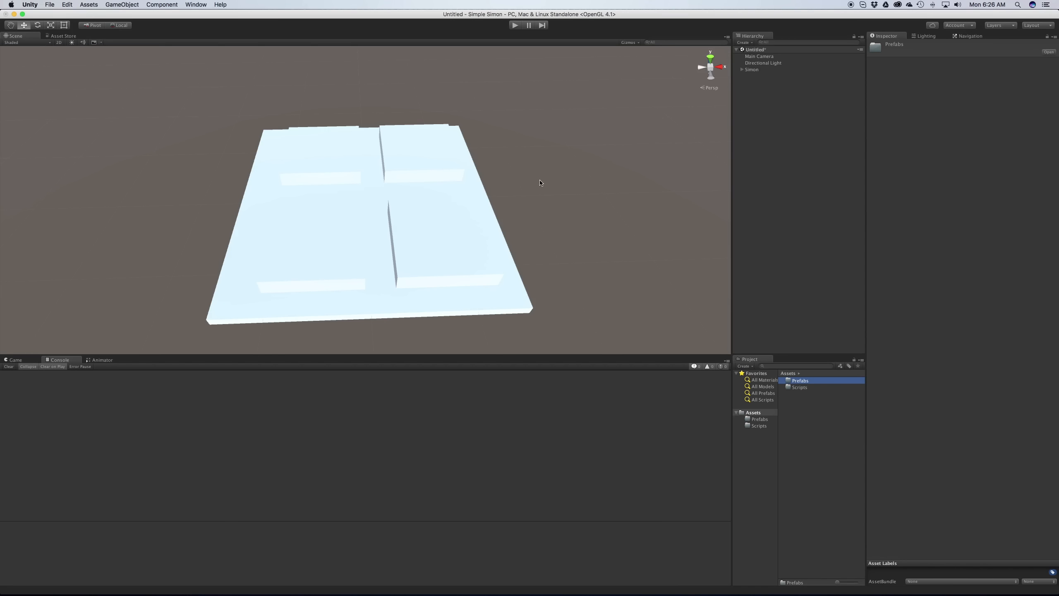
# - Examine the Simon board's base and four buttons from several angles in the scene
pyautogui.keyDown('alt'); pyautogui.moveTo(541, 178); pyautogui.dragTo(555, 201); pyautogui.keyUp('alt')
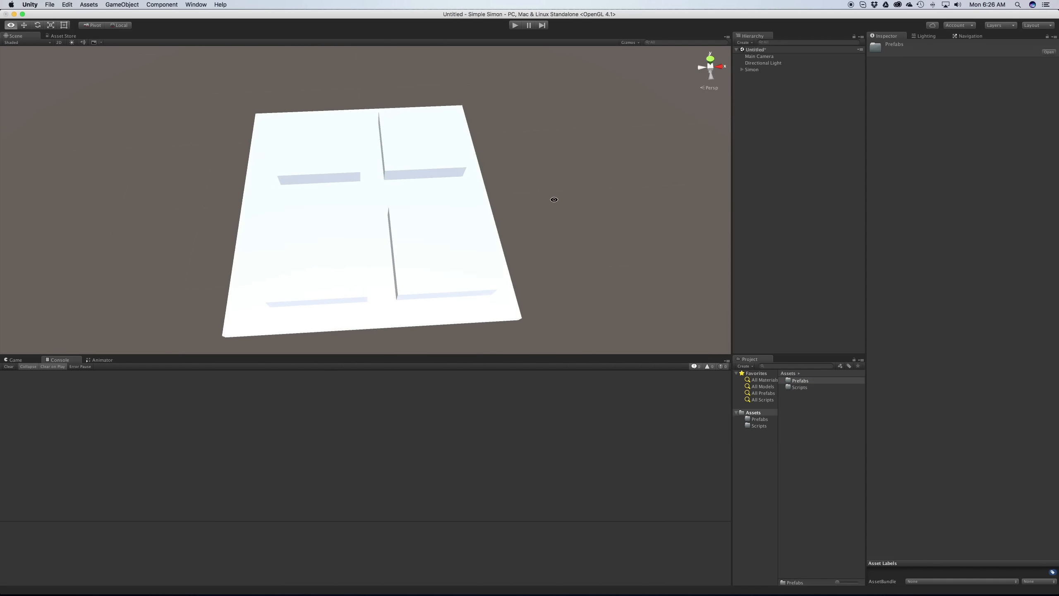
pyautogui.scroll(10, 543, 204)
pyautogui.scroll(-10, 542, 204)
pyautogui.keyDown('alt'); pyautogui.moveTo(532, 249); pyautogui.dragTo(531, 240); pyautogui.keyUp('alt')
pyautogui.scroll(3, 531, 240)
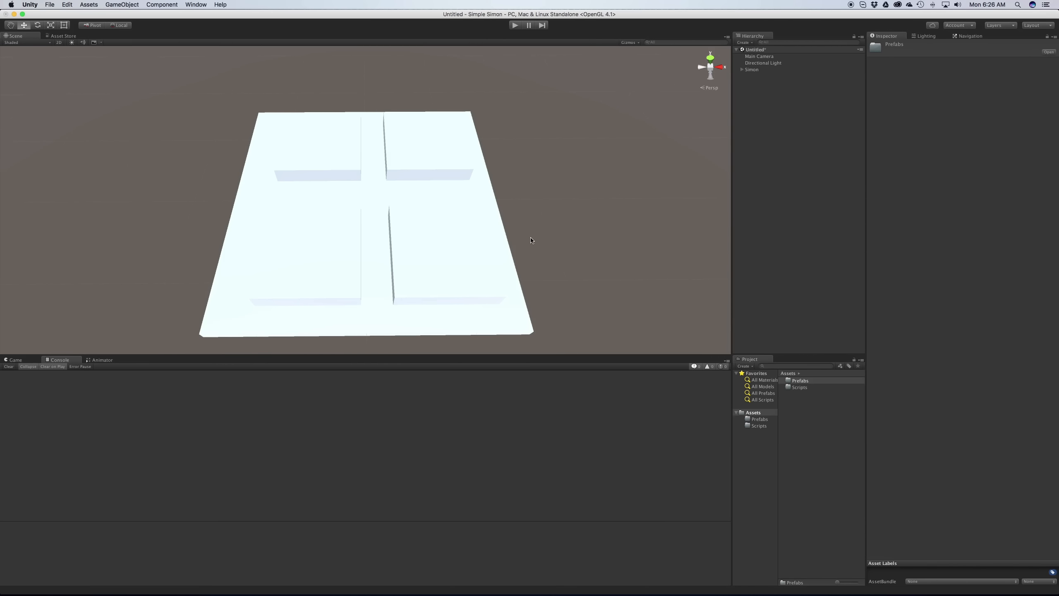
pyautogui.keyDown('alt'); pyautogui.moveTo(500, 201); pyautogui.dragTo(507, 220); pyautogui.keyUp('alt')
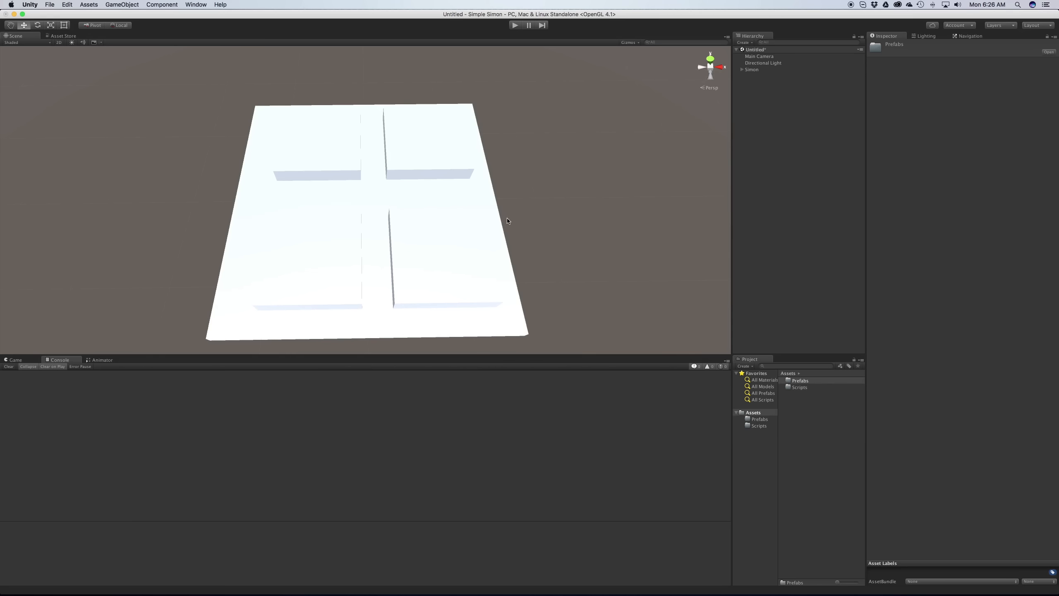
pyautogui.click(489, 227)
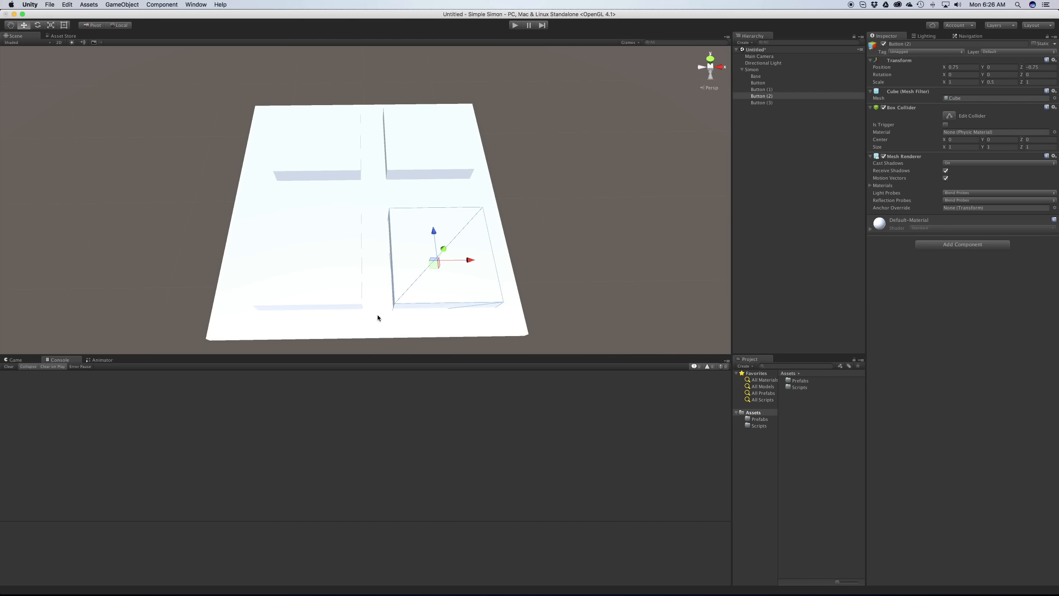
pyautogui.click(377, 315)
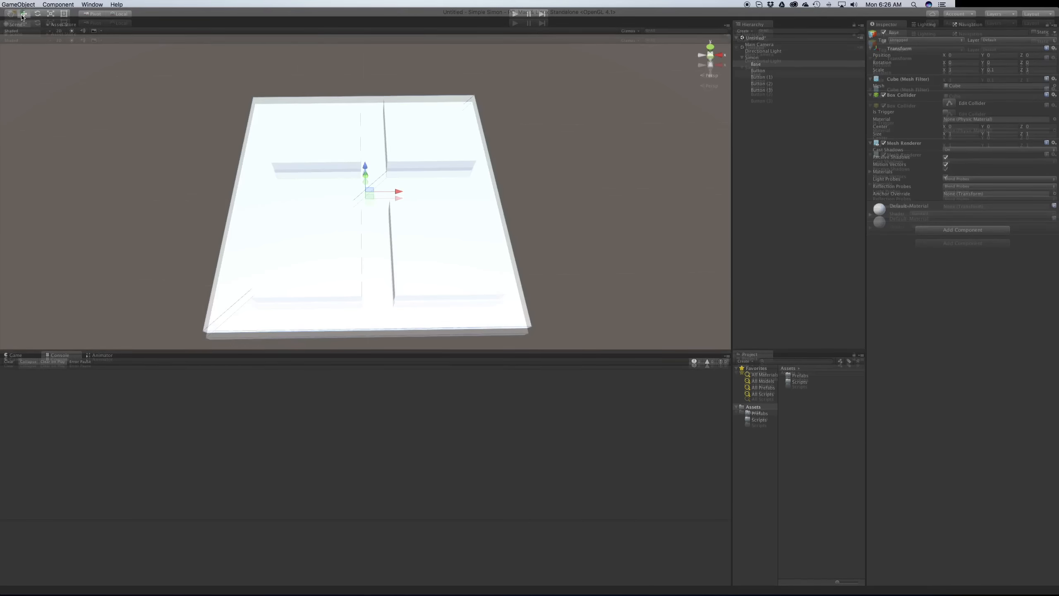
# - Create a C# script named Button in the Scripts folder
pyautogui.click(799, 381)
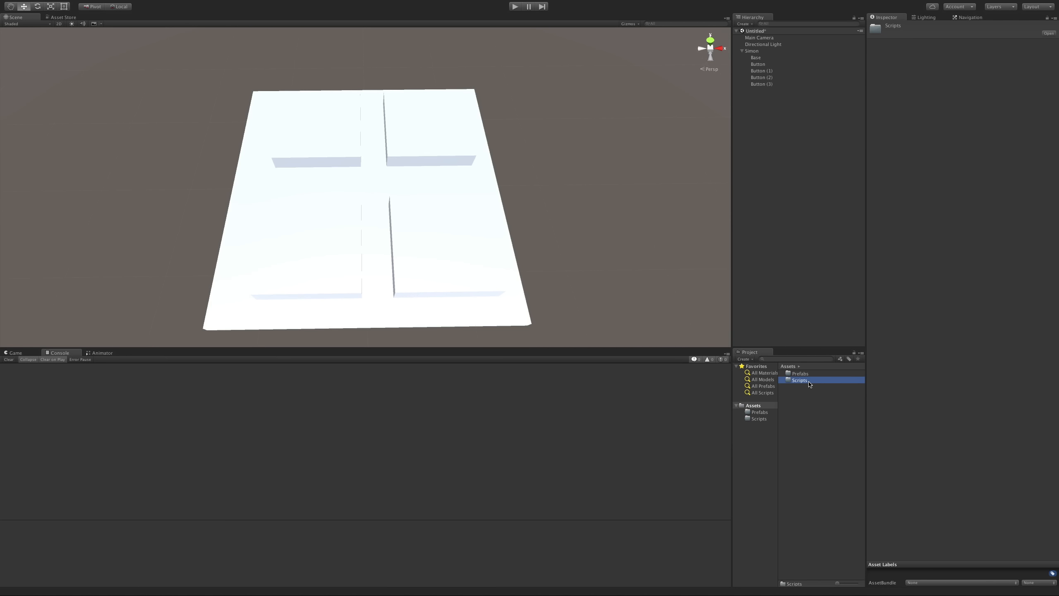
pyautogui.doubleClick(808, 383)
pyautogui.rightClick(809, 382)
pyautogui.moveTo(866, 388)
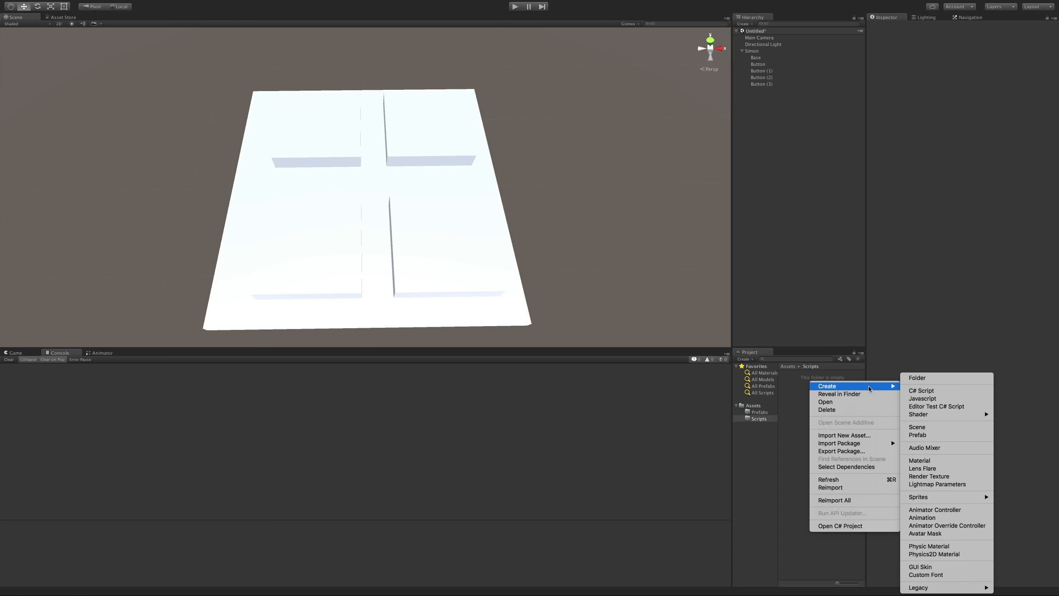
pyautogui.click(921, 390)
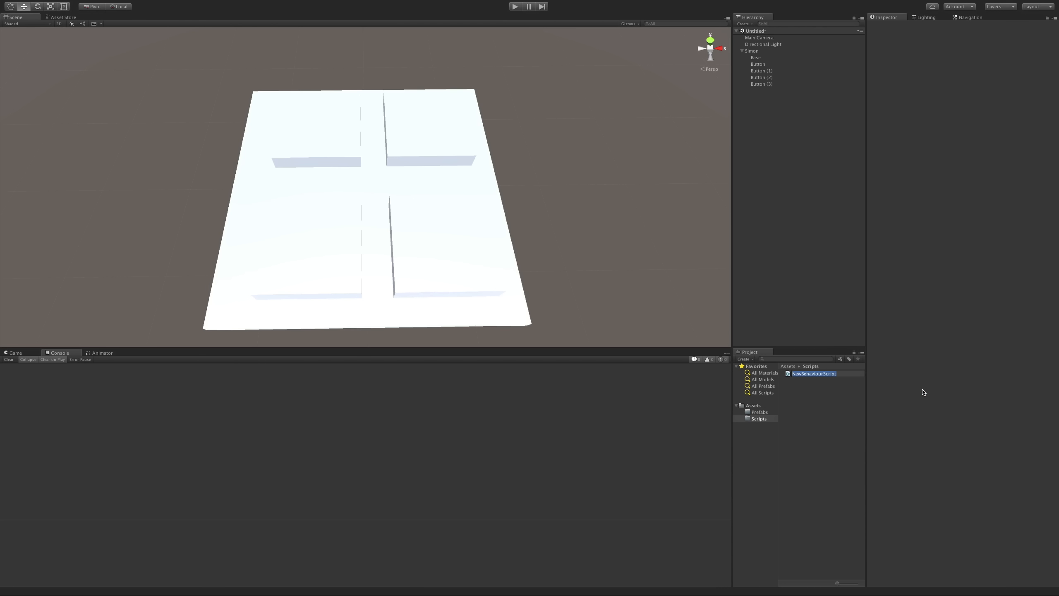
pyautogui.write('Button')
pyautogui.press('Return')
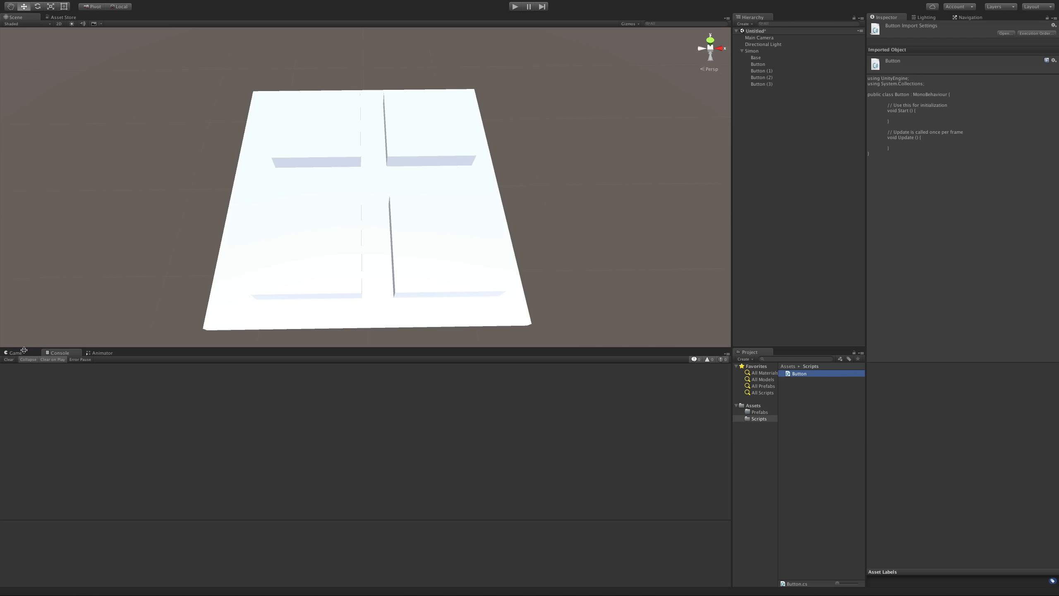
# - Show the Game view and create a C# script named Score in the Scripts folder
pyautogui.click(16, 353)
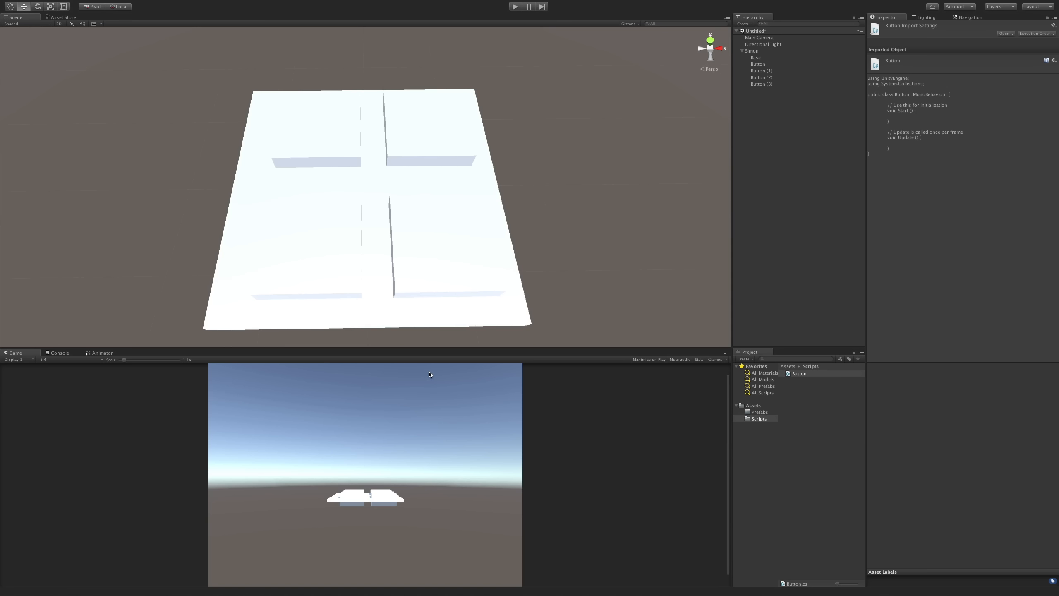
pyautogui.rightClick(824, 406)
pyautogui.moveTo(838, 408)
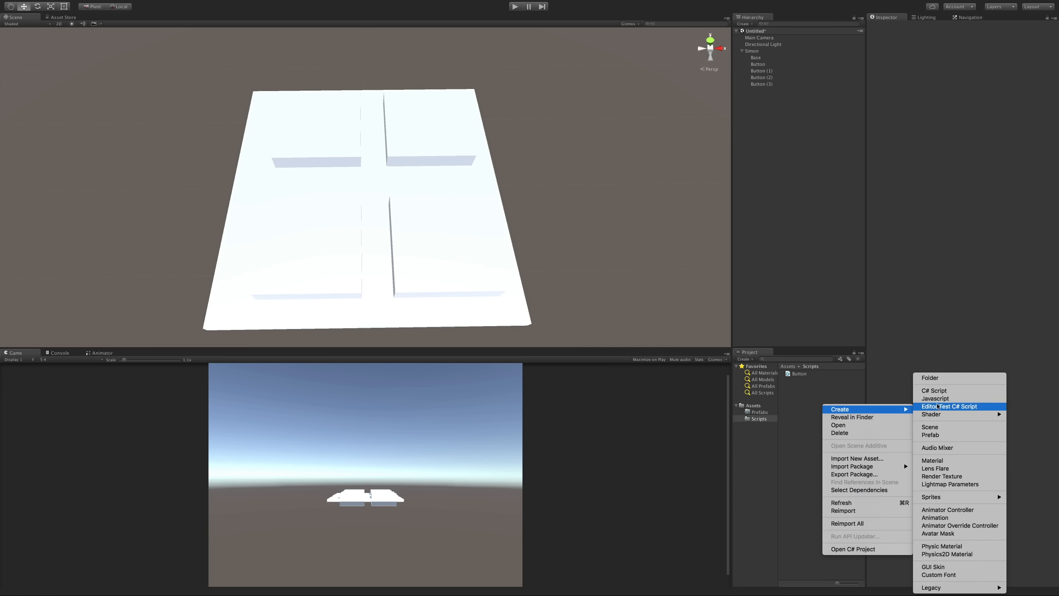
pyautogui.click(935, 390)
pyautogui.write('Score')
pyautogui.press('Return')
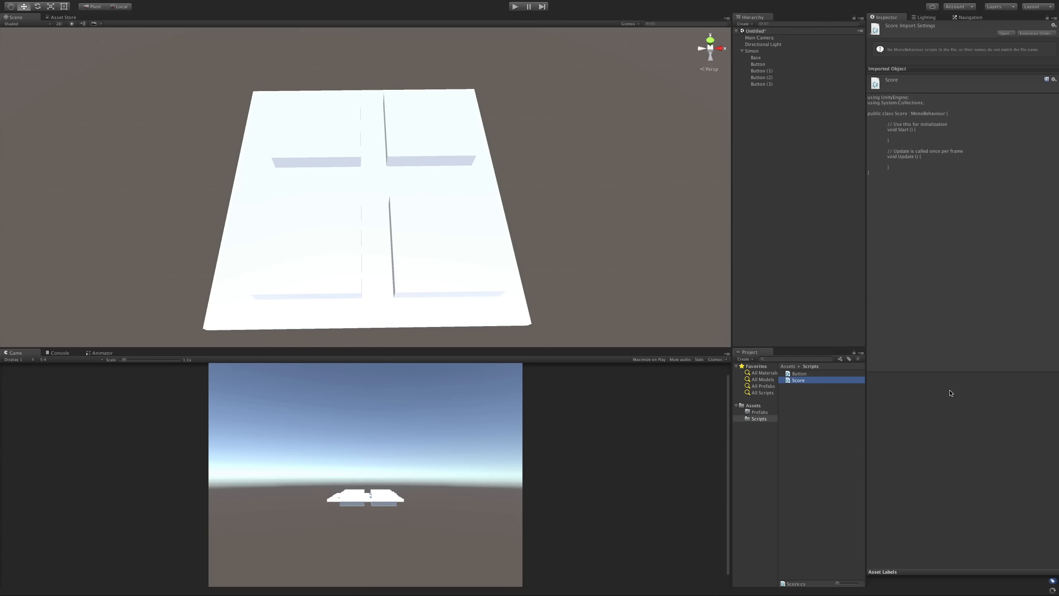
# - Collapse the Simon object's hierarchy and set the Main Camera's Z position to 0
pyautogui.click(742, 51)
pyautogui.click(754, 39)
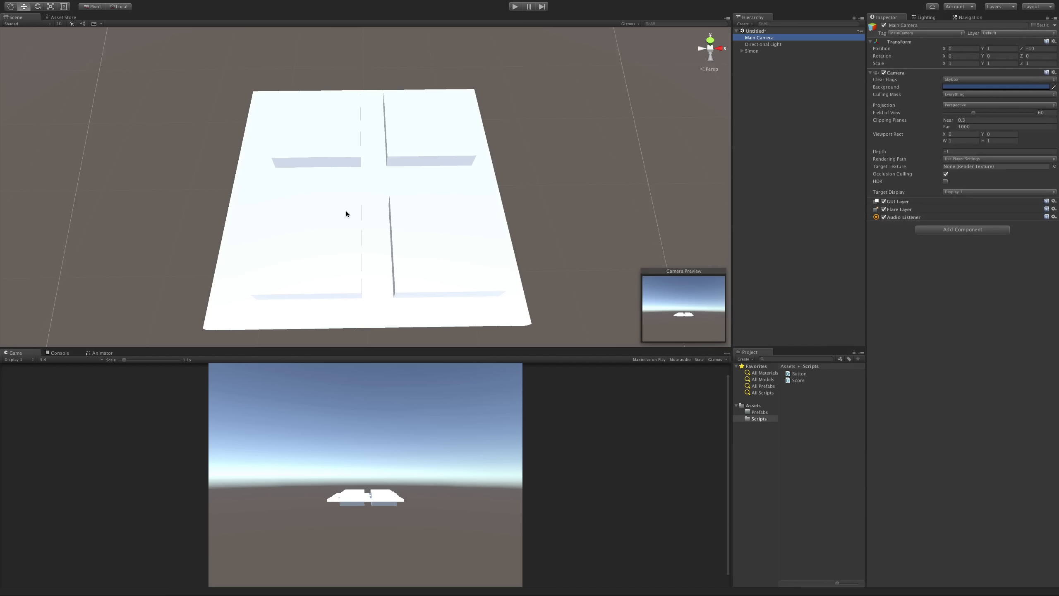
pyautogui.scroll(5, 345, 204)
pyautogui.scroll(-10, 338, 207)
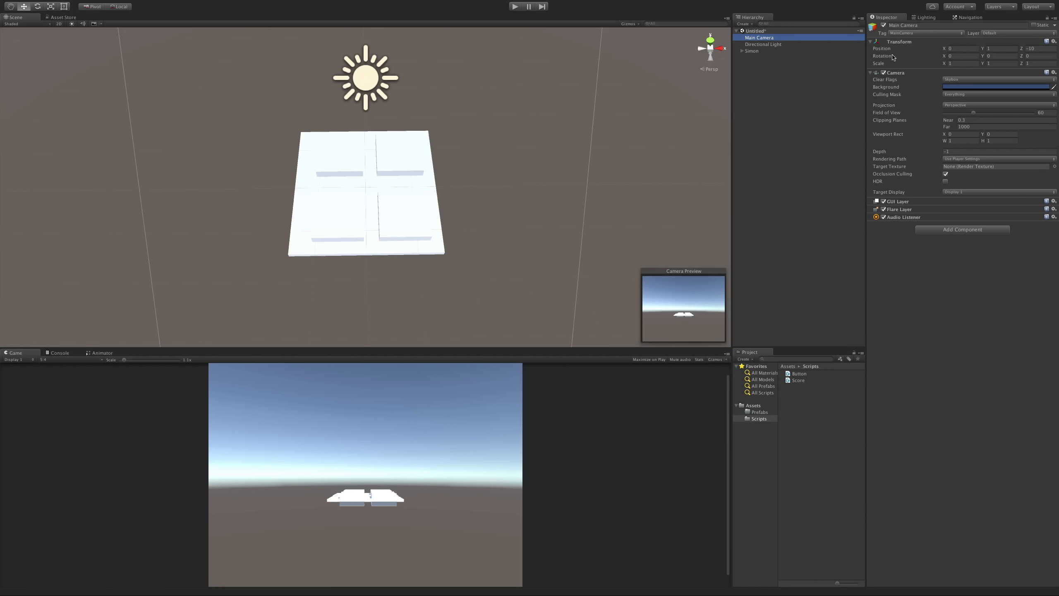
pyautogui.click(1040, 49)
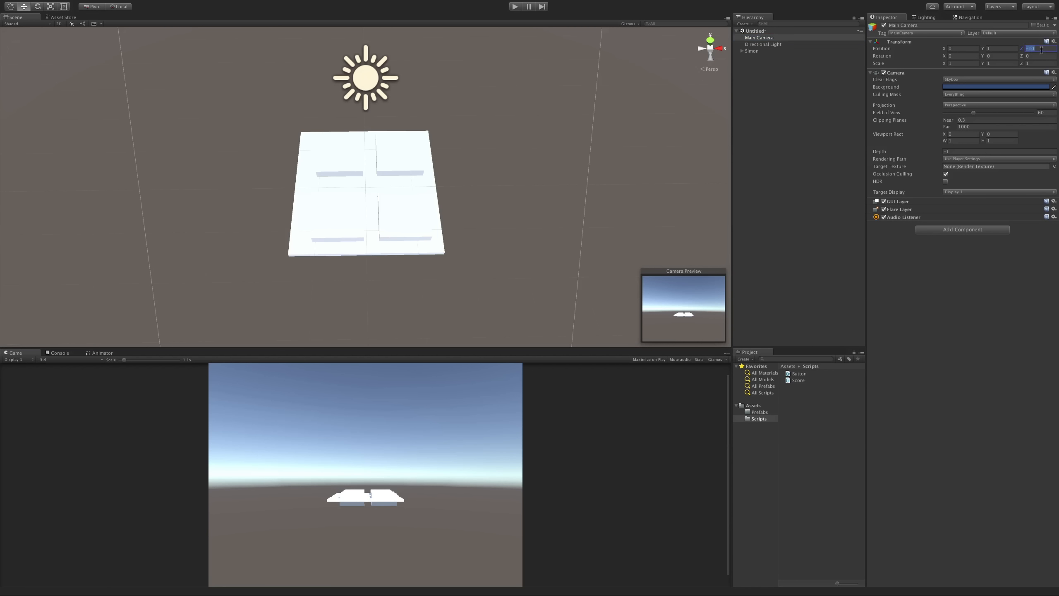
pyautogui.write('0')
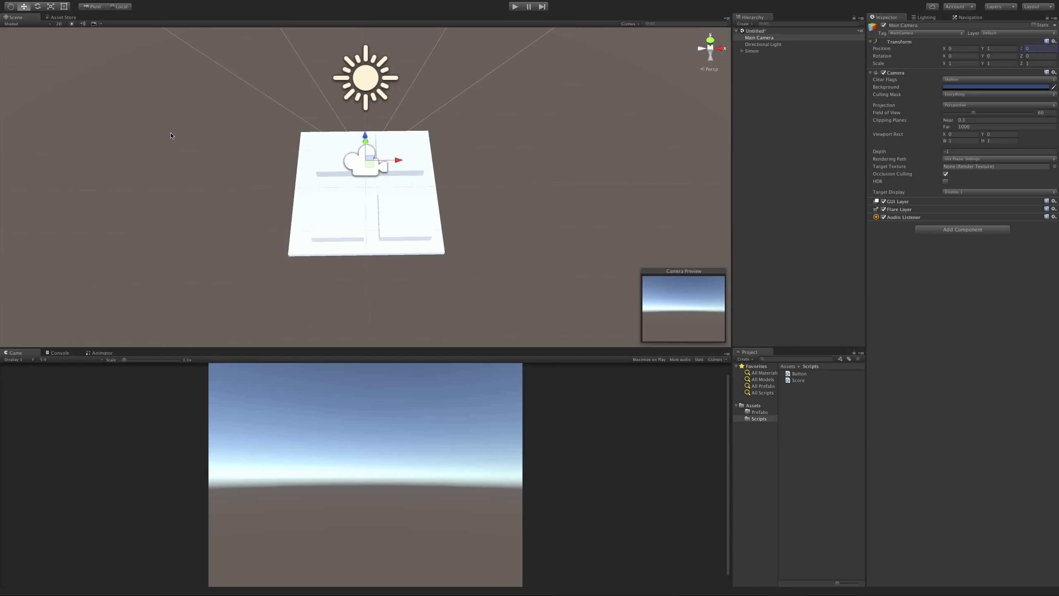
# - Set the Main Camera's X rotation to 90 and raise it above the board to a Y position of about 3.25
pyautogui.click(37, 6)
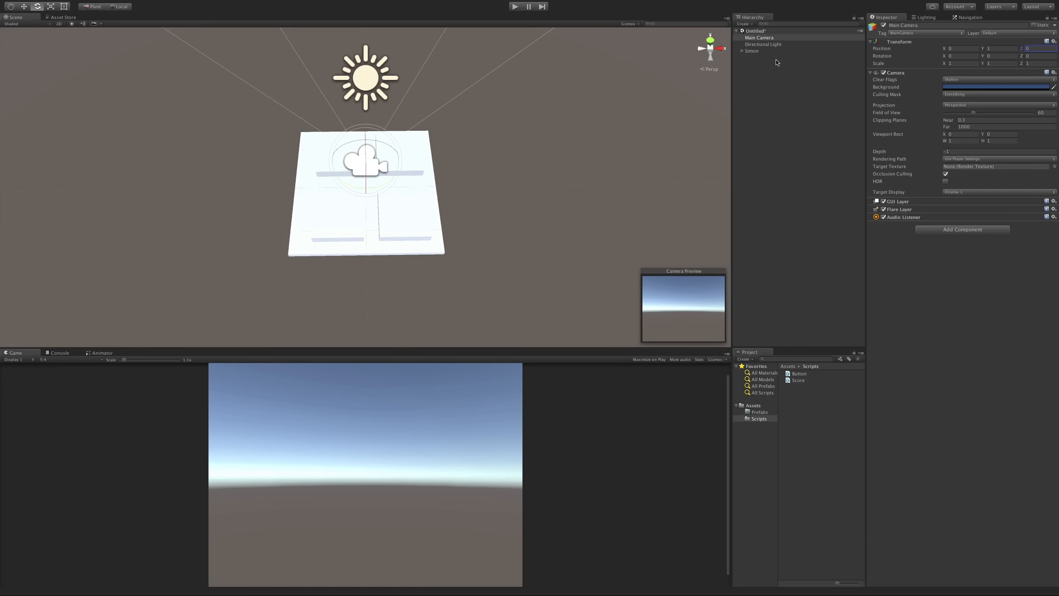
pyautogui.moveTo(367, 170); pyautogui.dragTo(373, 126)
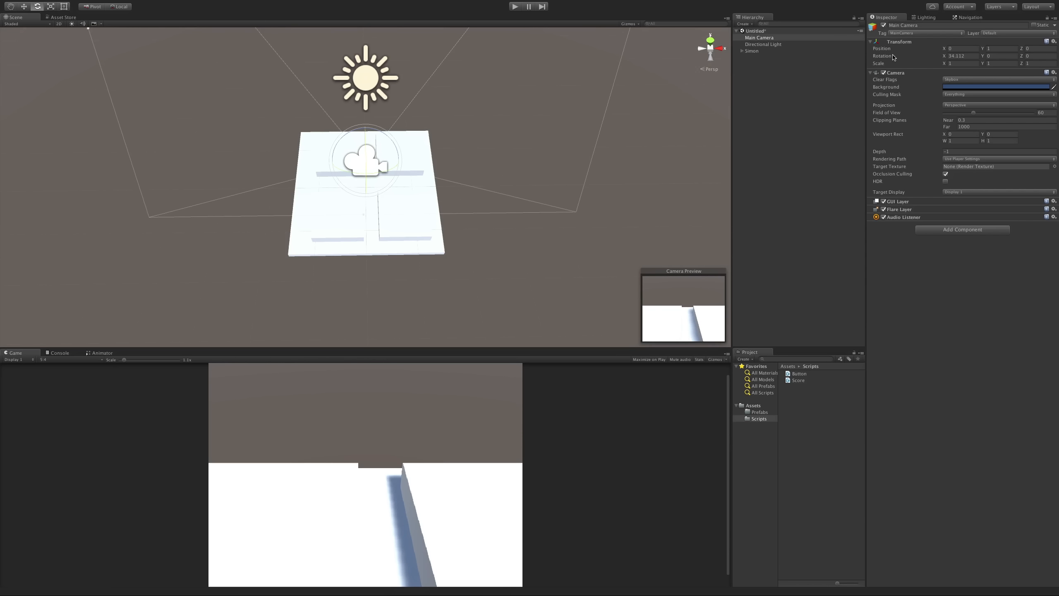
pyautogui.click(966, 57)
pyautogui.write('90')
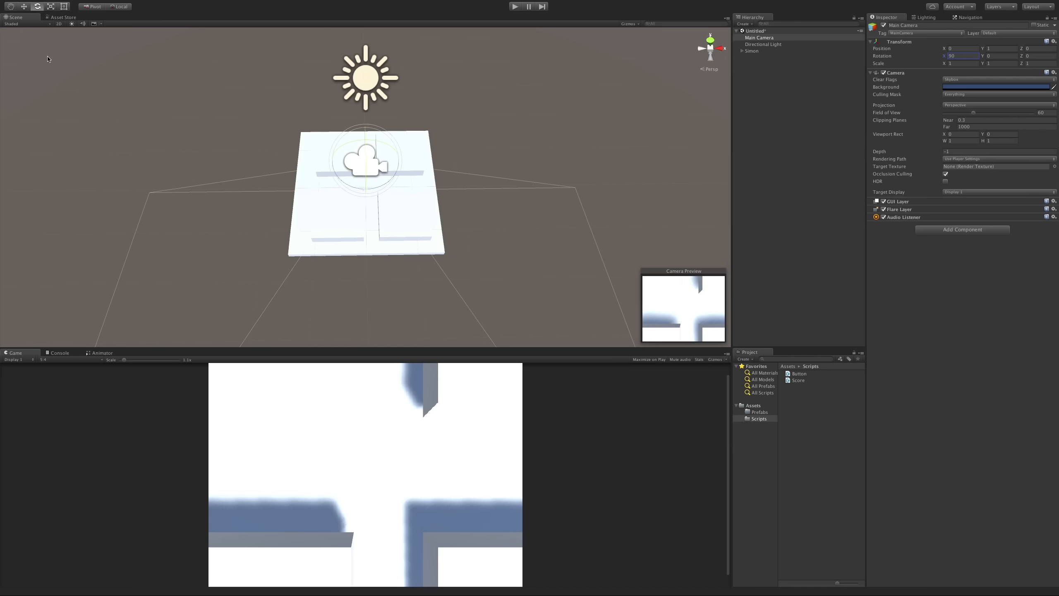
pyautogui.click(23, 6)
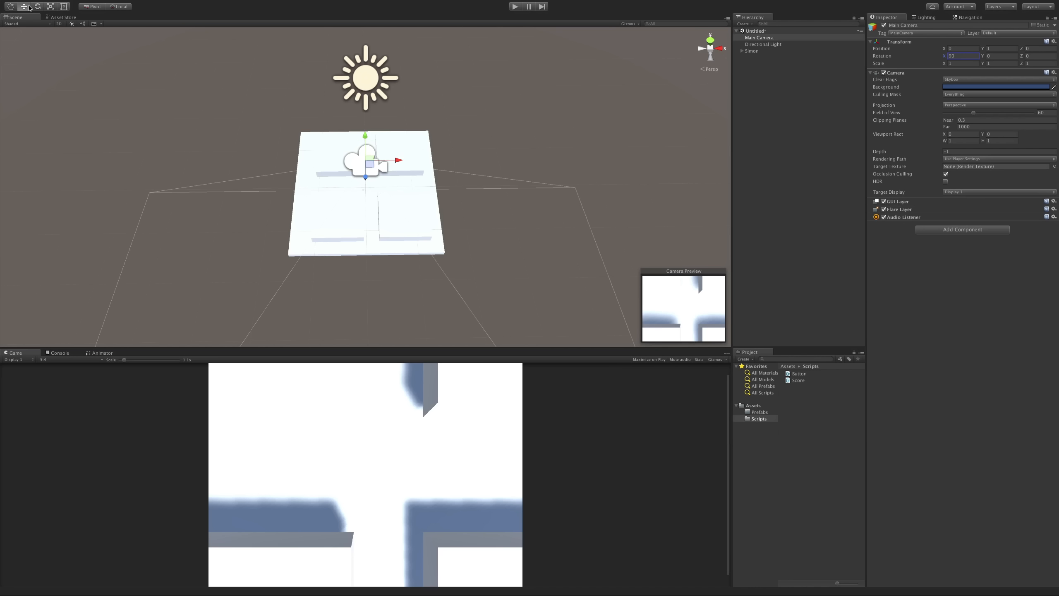
pyautogui.moveTo(365, 139); pyautogui.dragTo(388, 155)
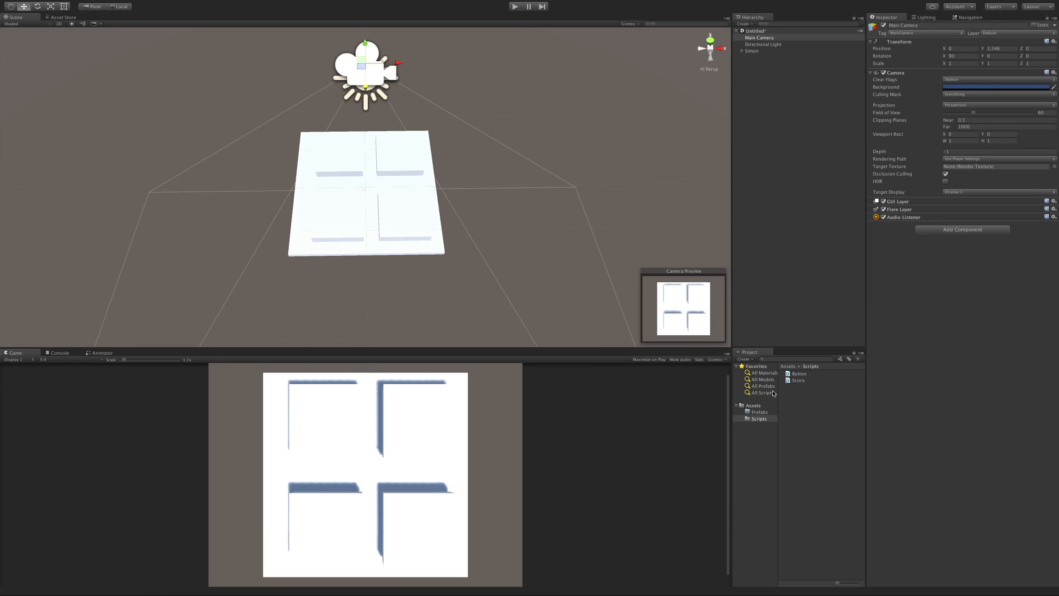
# - Create a C# script named GameManager in the Scripts folder
pyautogui.rightClick(818, 414)
pyautogui.moveTo(830, 417)
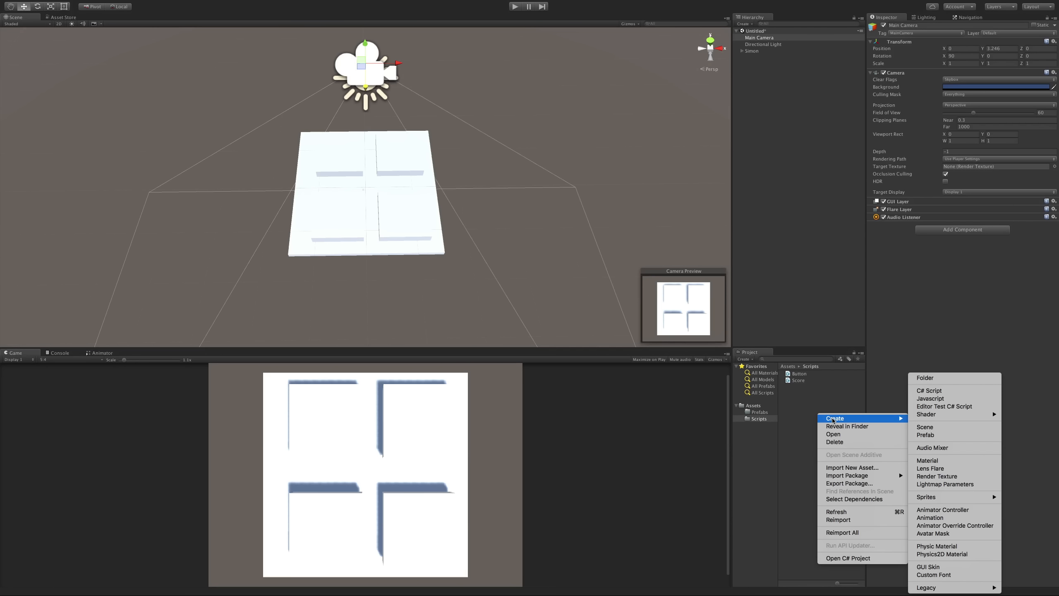
pyautogui.click(929, 390)
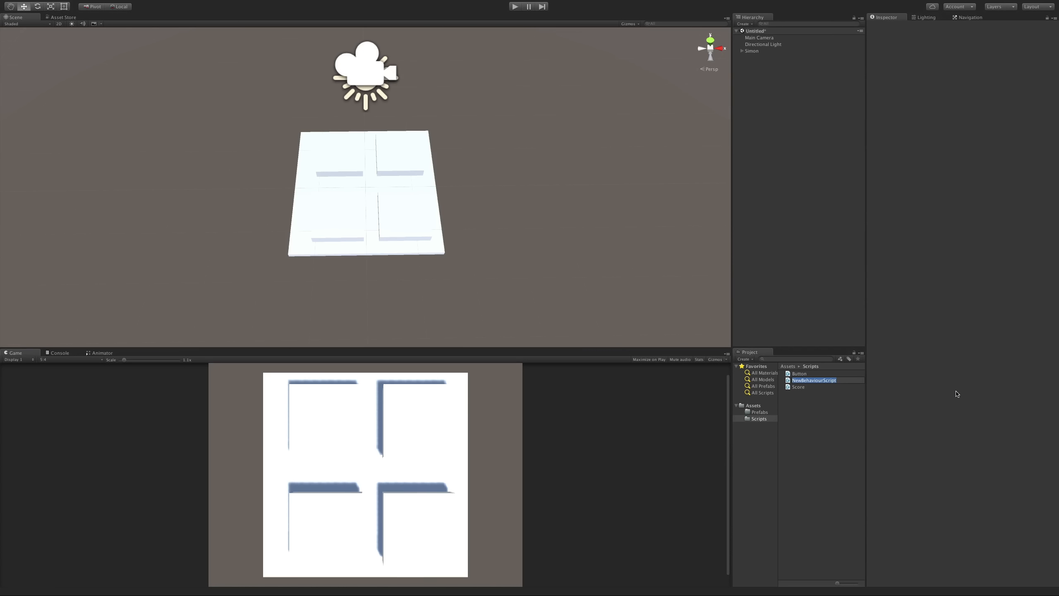
pyautogui.write('GameManager')
pyautogui.press('Return')
# - Create a folder named Materials in the project's Assets folder
pyautogui.click(753, 405)
pyautogui.rightClick(818, 444)
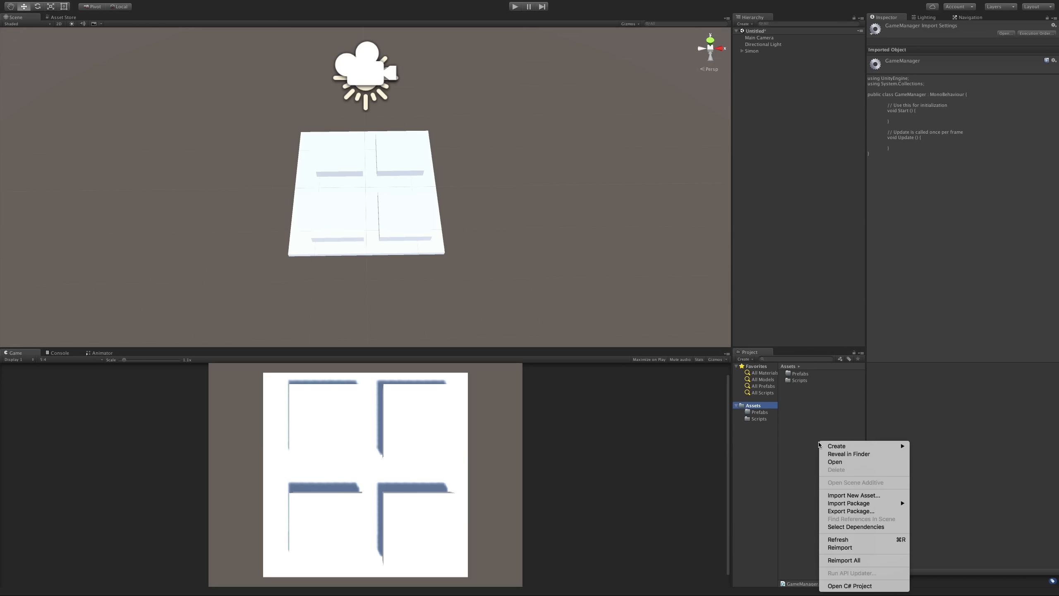
pyautogui.moveTo(820, 445)
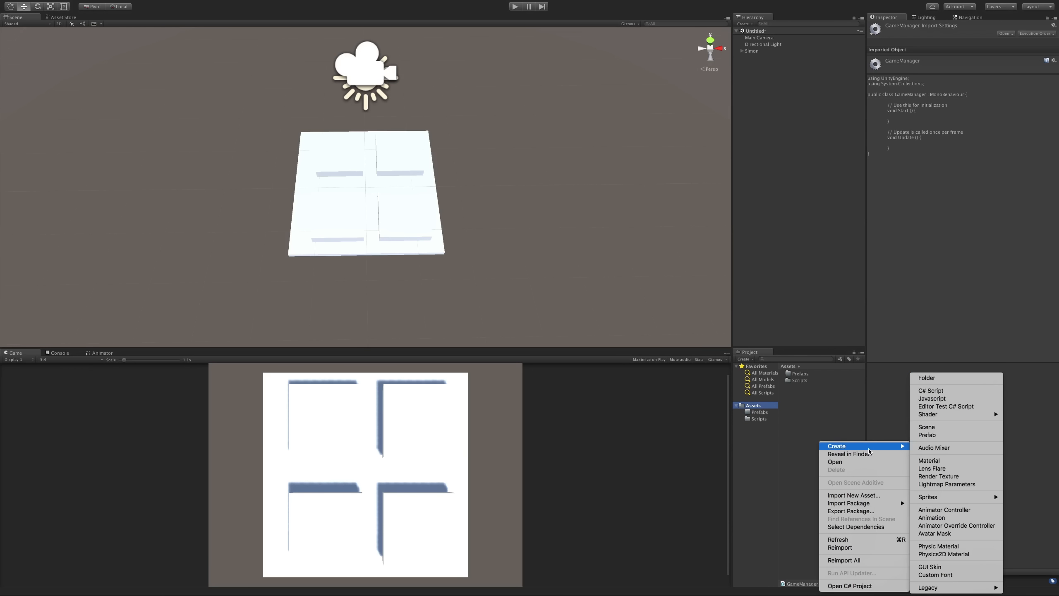
pyautogui.click(953, 378)
pyautogui.write('M')
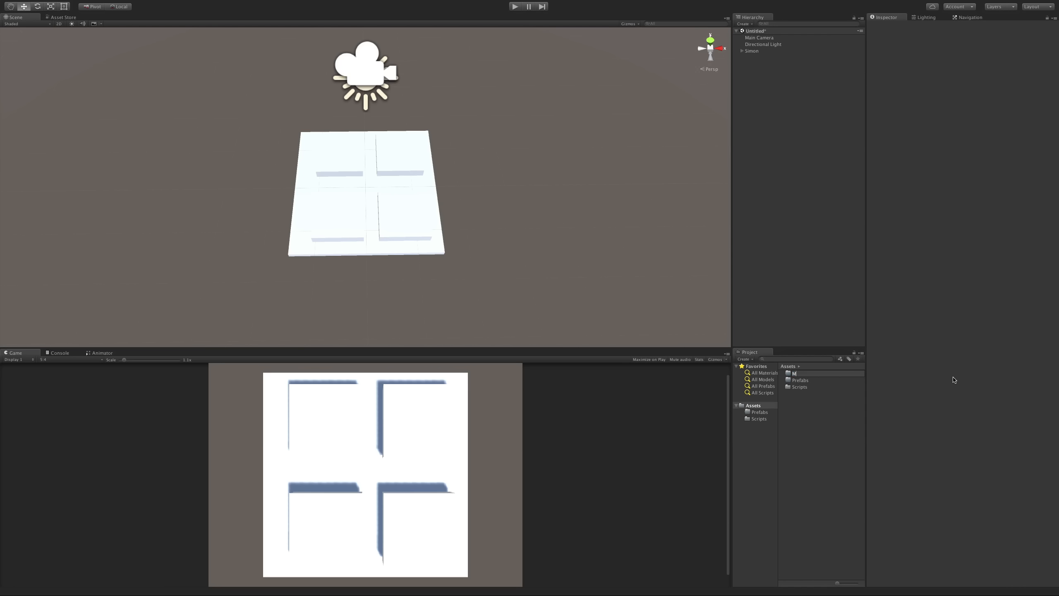
pyautogui.write('aterials')
pyautogui.press('Return')
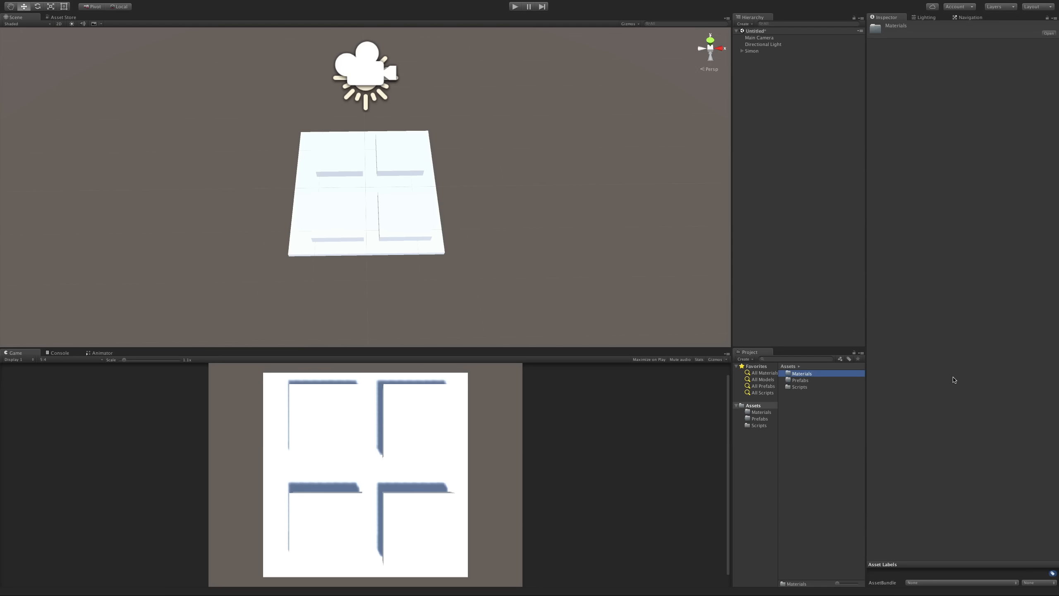
# - Make a prefab of the Simon object's first button, Button, in the Prefabs folder
pyautogui.click(832, 430)
pyautogui.click(768, 418)
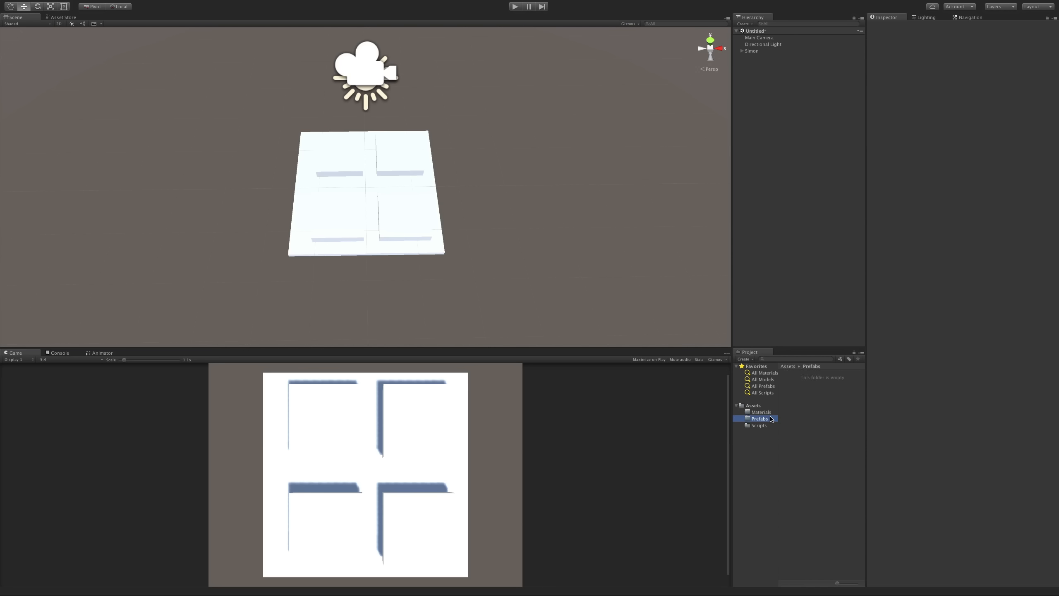
pyautogui.click(759, 425)
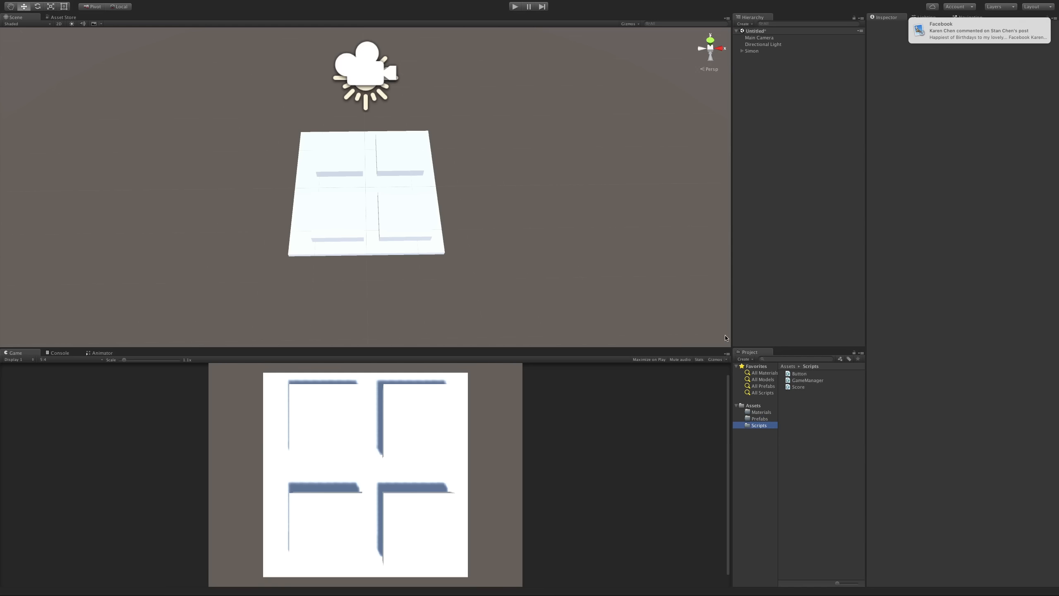
pyautogui.click(759, 418)
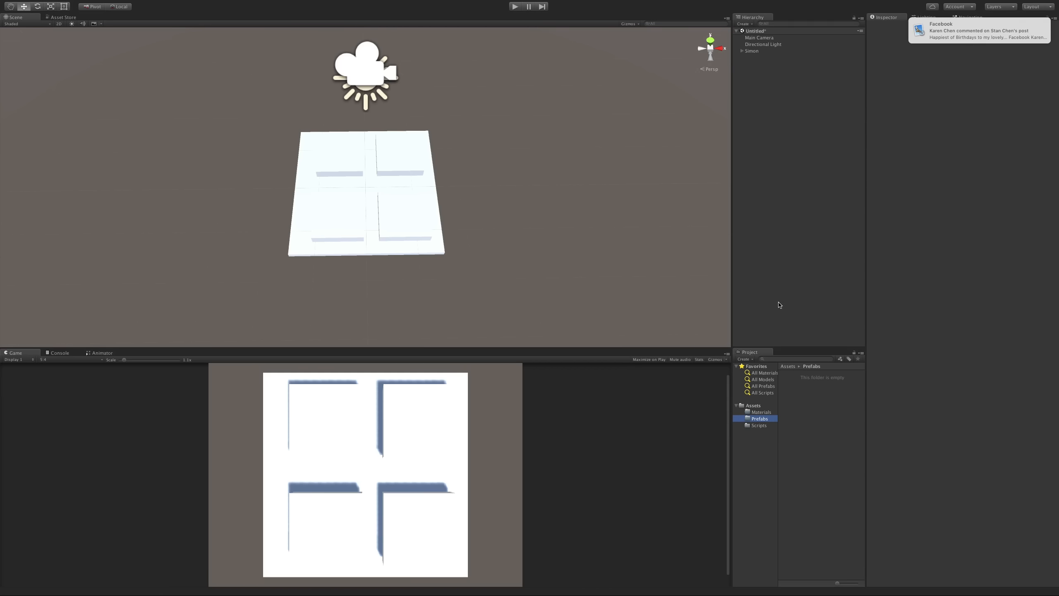
pyautogui.click(741, 50)
pyautogui.moveTo(757, 64); pyautogui.dragTo(806, 423)
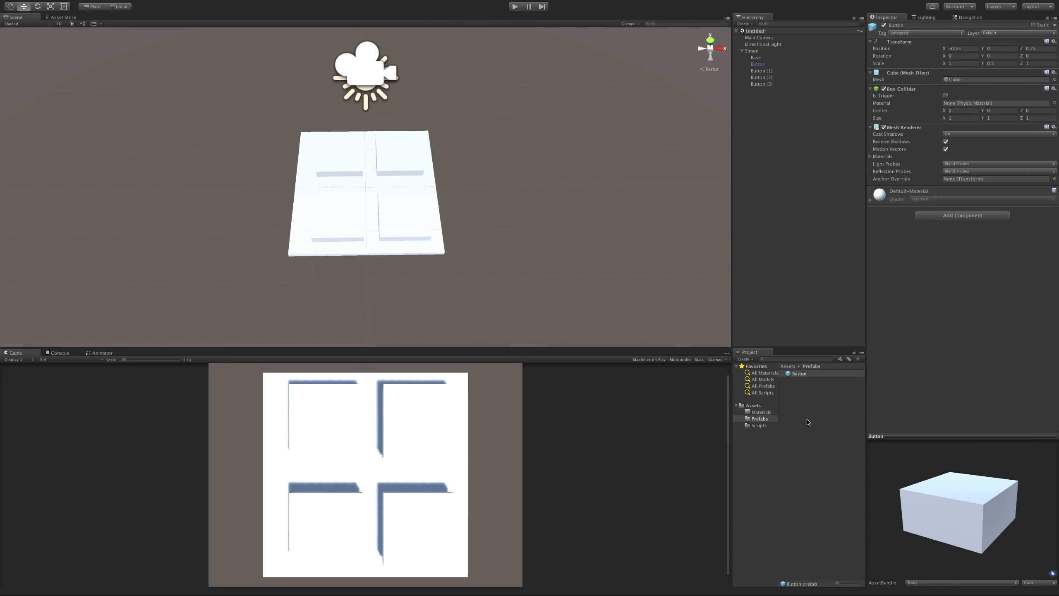
# - Save the scene as Game in a new folder named Scenes inside Assets
pyautogui.press('super+s')
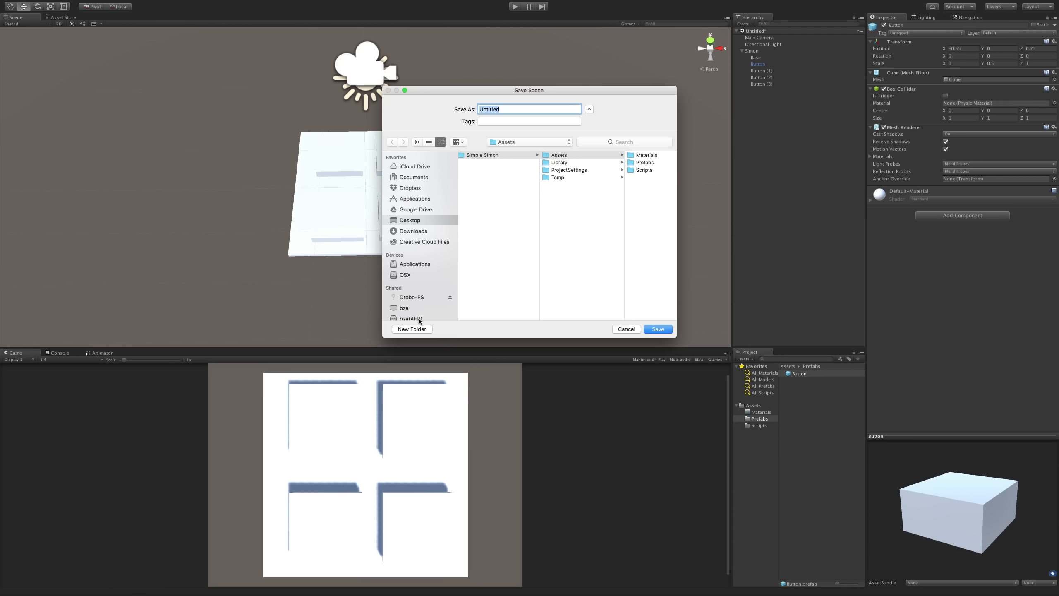
pyautogui.click(426, 330)
pyautogui.write('Scenes')
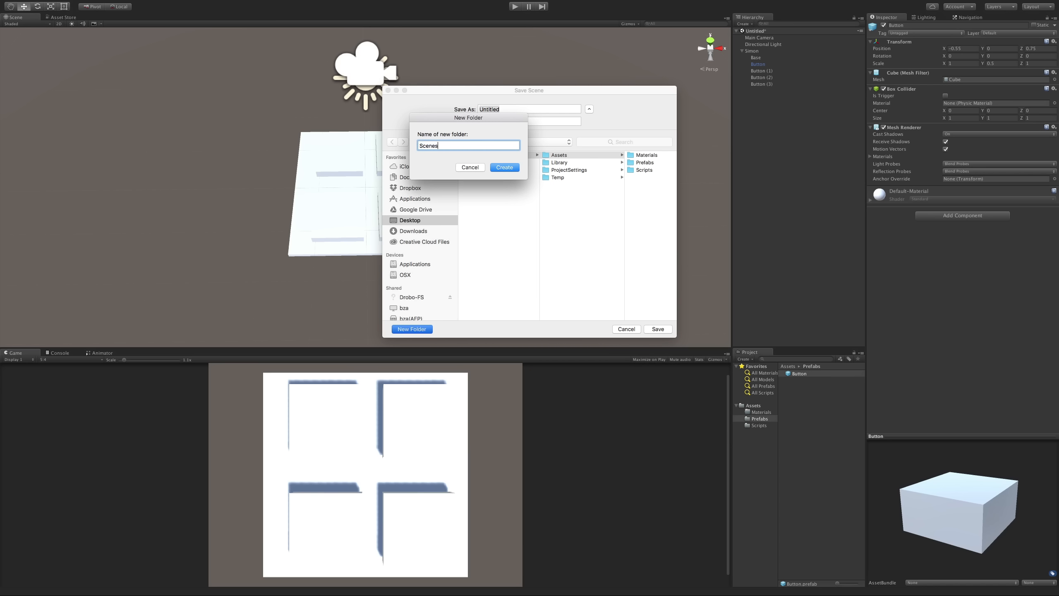
pyautogui.press('Return')
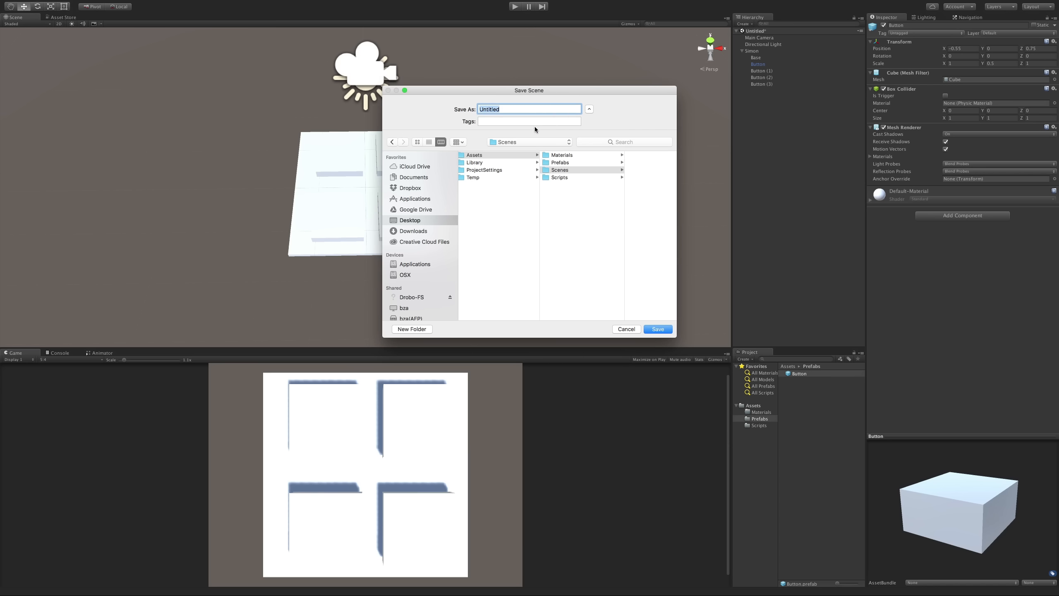
pyautogui.write('Game')
pyautogui.press('Return')
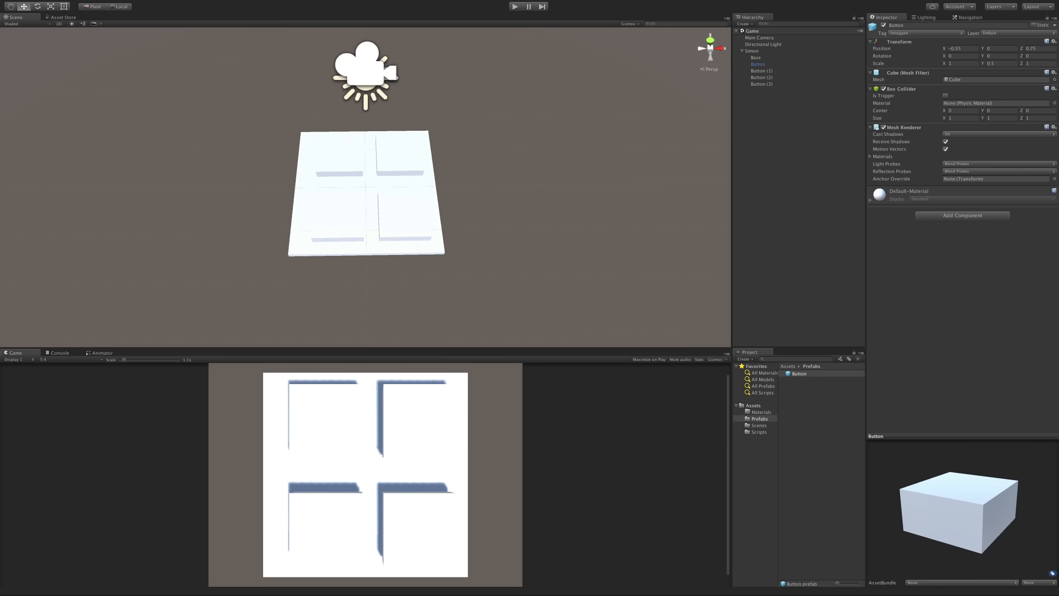